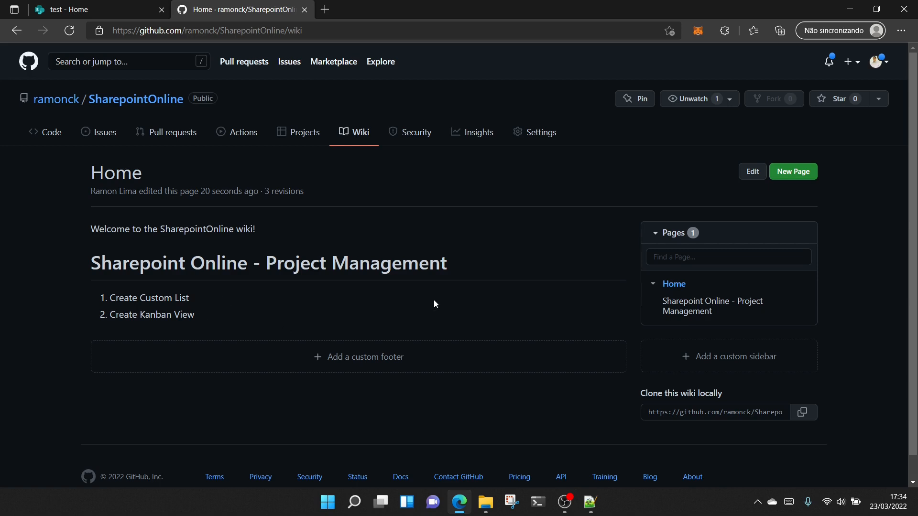
Step: Switch to the SharePoint test site and create a blank list named "Project Management Example"
{"action": "left_click", "coordinate": [93, 7]}
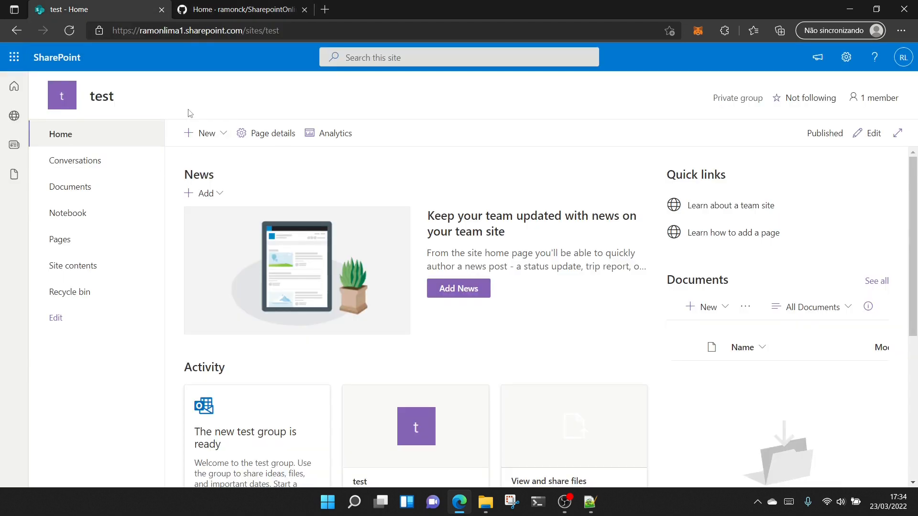
{"action": "left_click", "coordinate": [209, 142]}
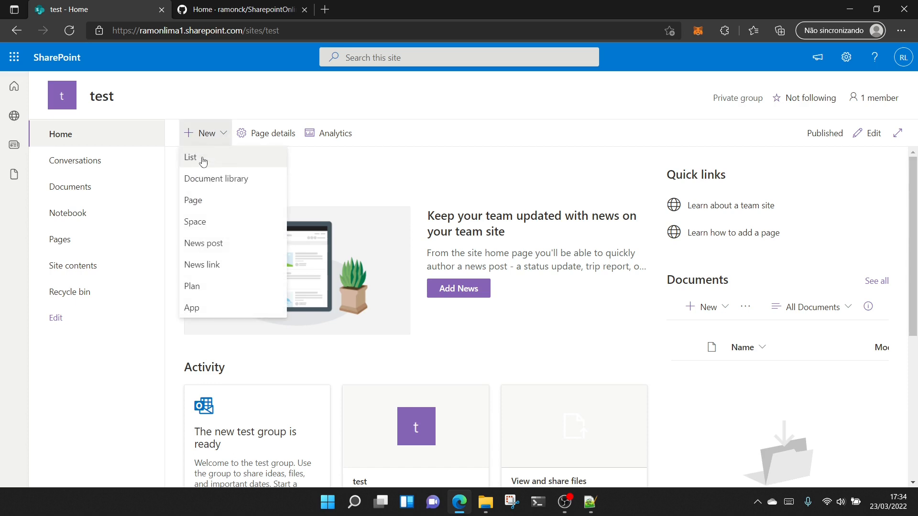
{"action": "left_click", "coordinate": [203, 162]}
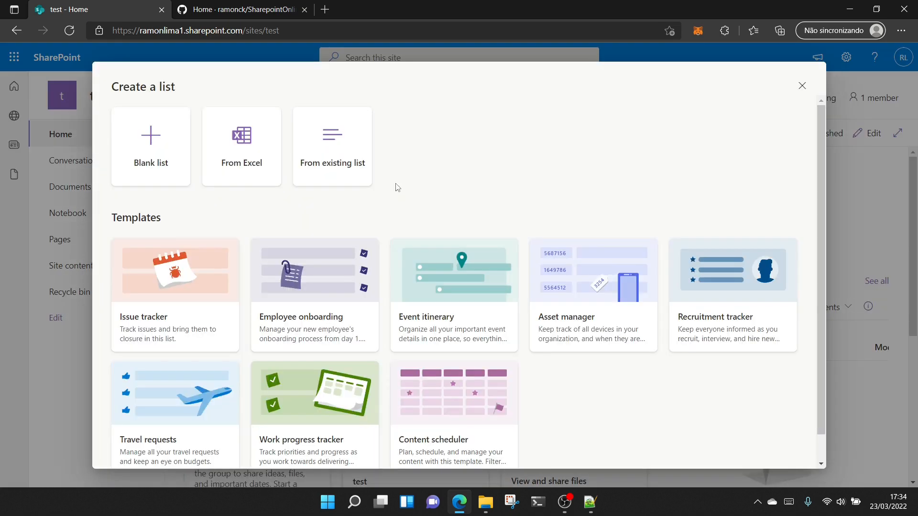
{"action": "left_click", "coordinate": [168, 147]}
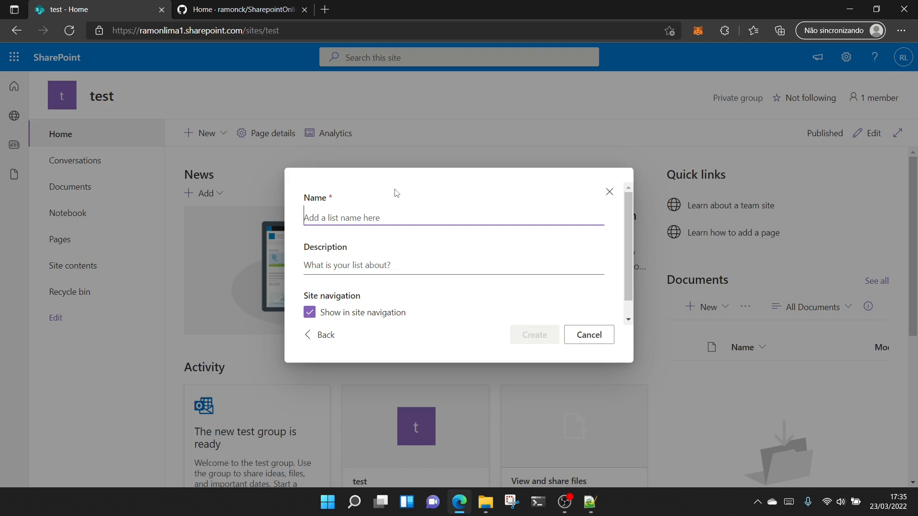
{"action": "type", "text": "Project "}
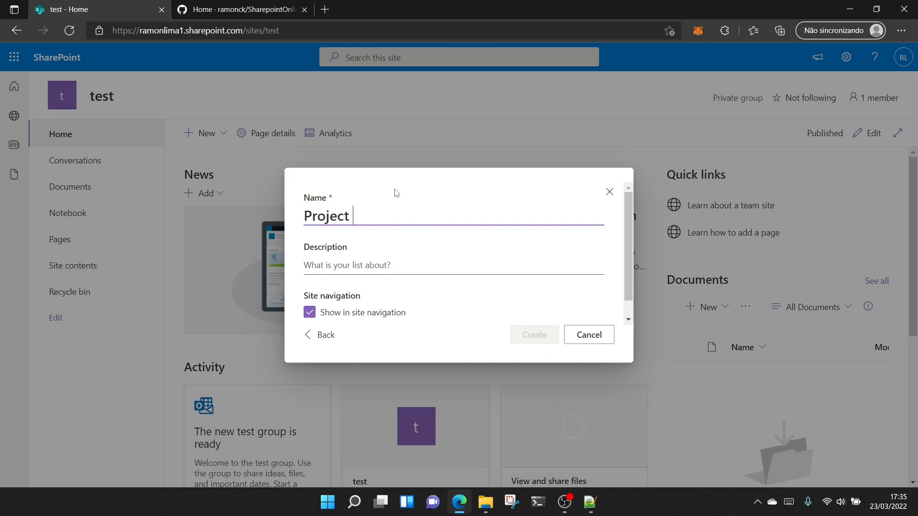
{"action": "type", "text": "Manageme"}
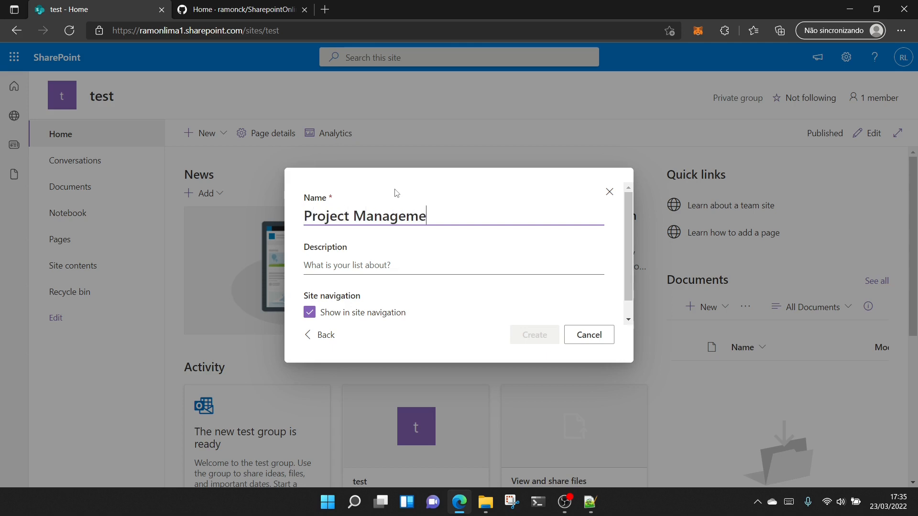
{"action": "type", "text": "nt Example"}
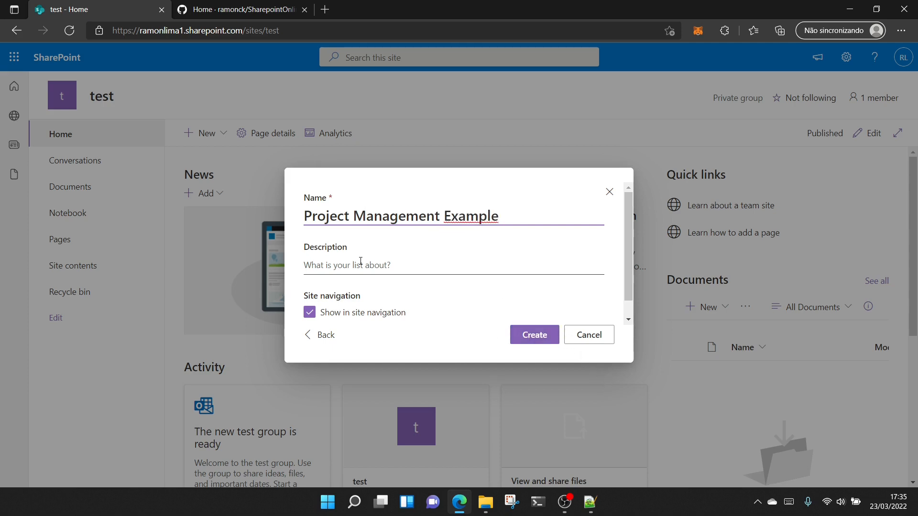
{"action": "left_click", "coordinate": [535, 337]}
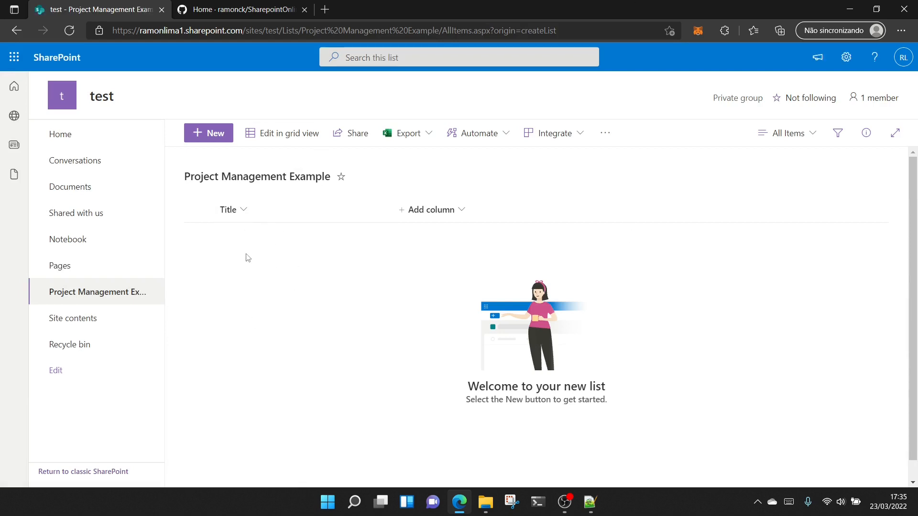
Step: Rename the list's Title column to "Story"
{"action": "left_click", "coordinate": [245, 211]}
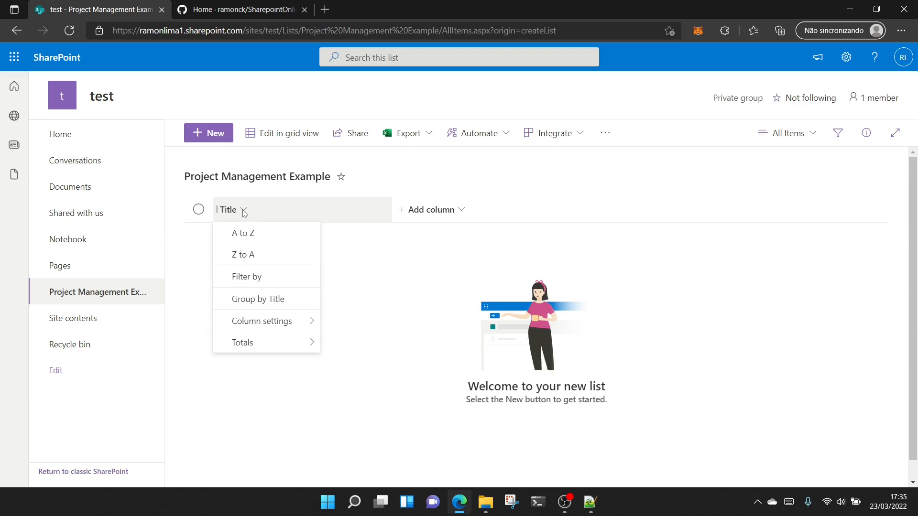
{"action": "mouse_move", "coordinate": [248, 323]}
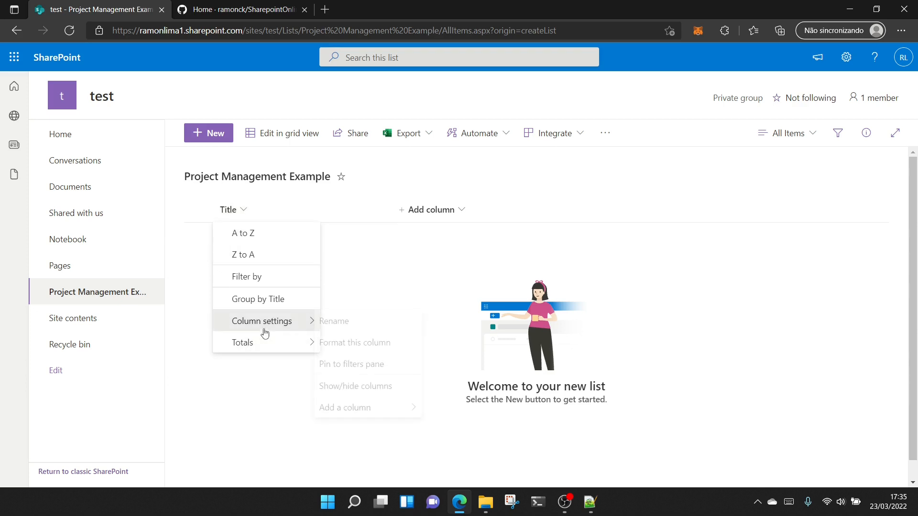
{"action": "left_click", "coordinate": [329, 321]}
{"action": "type", "text": "Story"}
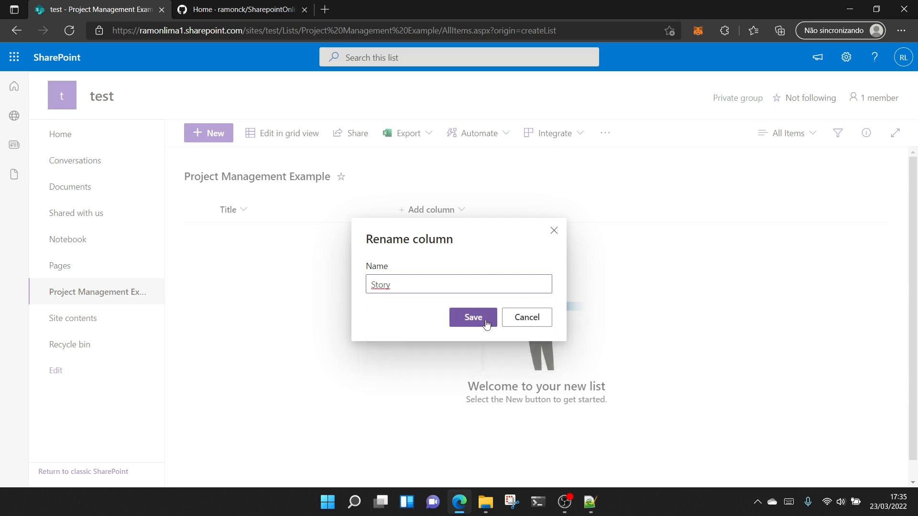
{"action": "left_click", "coordinate": [488, 325]}
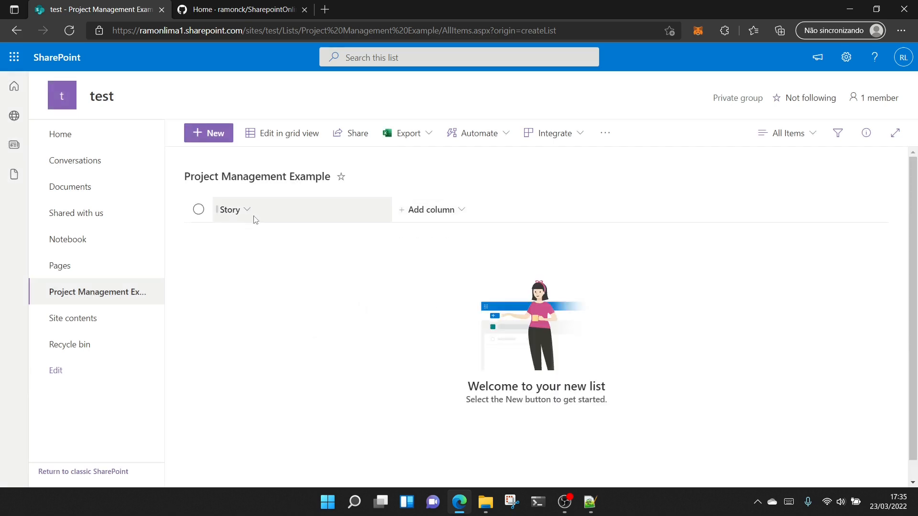
Step: Add a single line of text column named "Features" to the list
{"action": "left_click", "coordinate": [450, 213]}
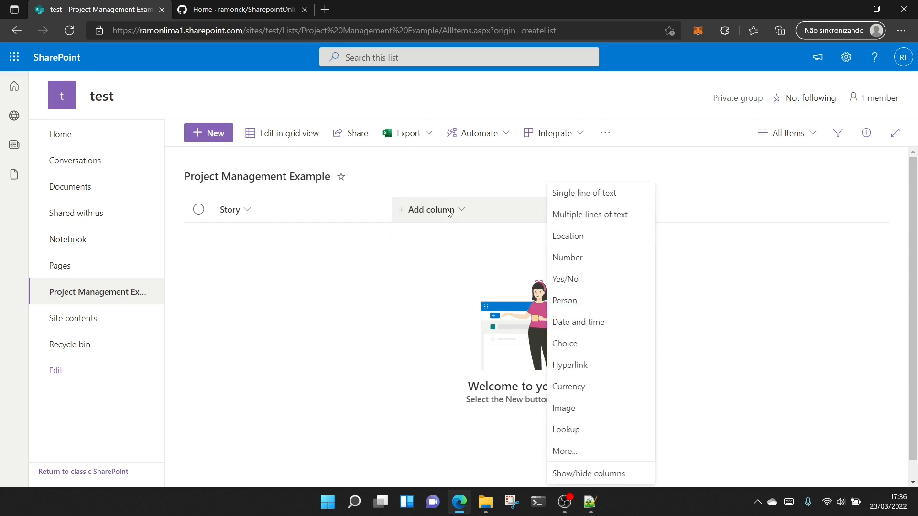
{"action": "left_click", "coordinate": [591, 194]}
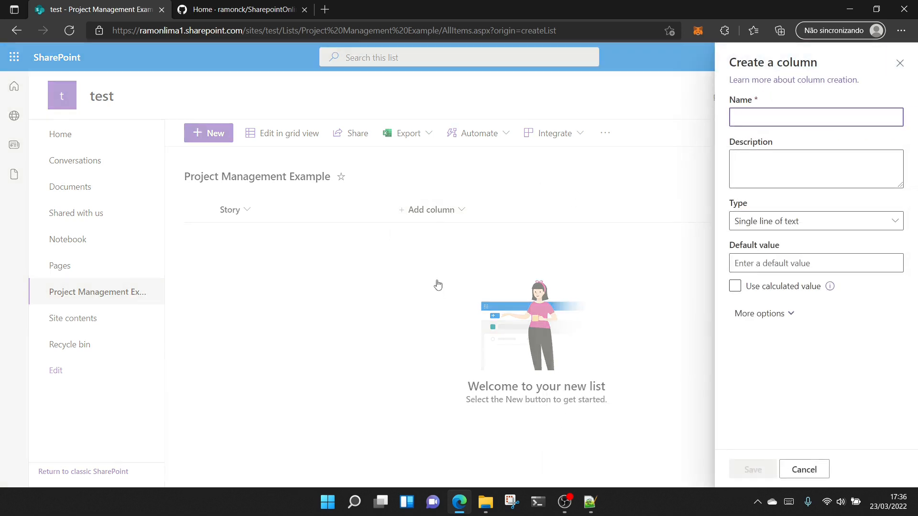
{"action": "type", "text": "Features"}
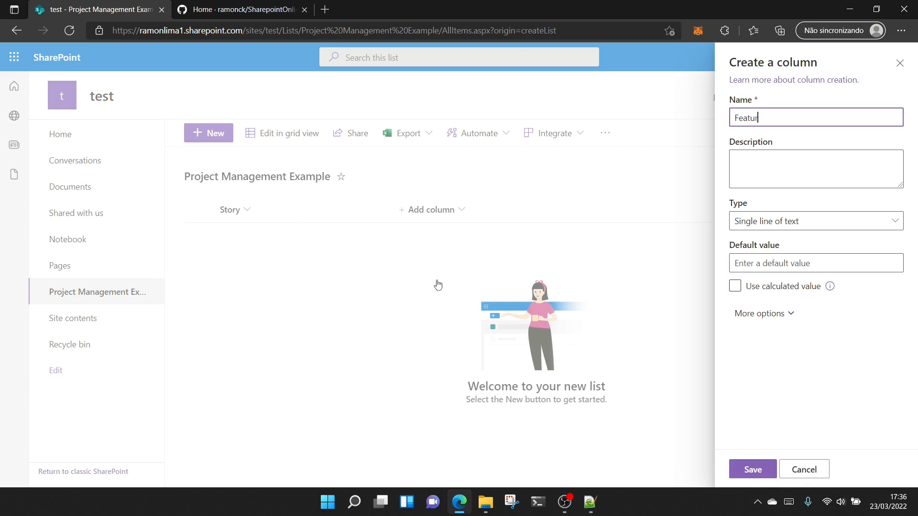
{"action": "left_click", "coordinate": [742, 471]}
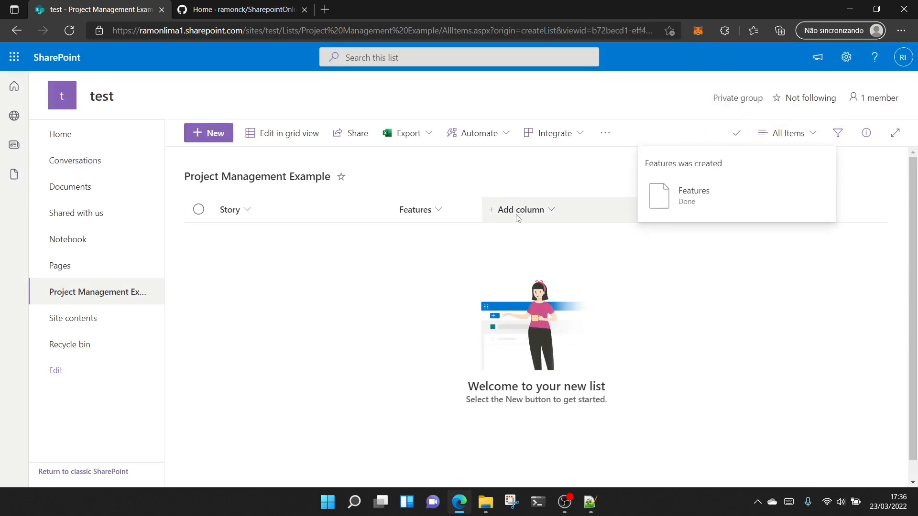
Step: Add a single line of text column named "Epics" to the list
{"action": "left_click", "coordinate": [527, 214]}
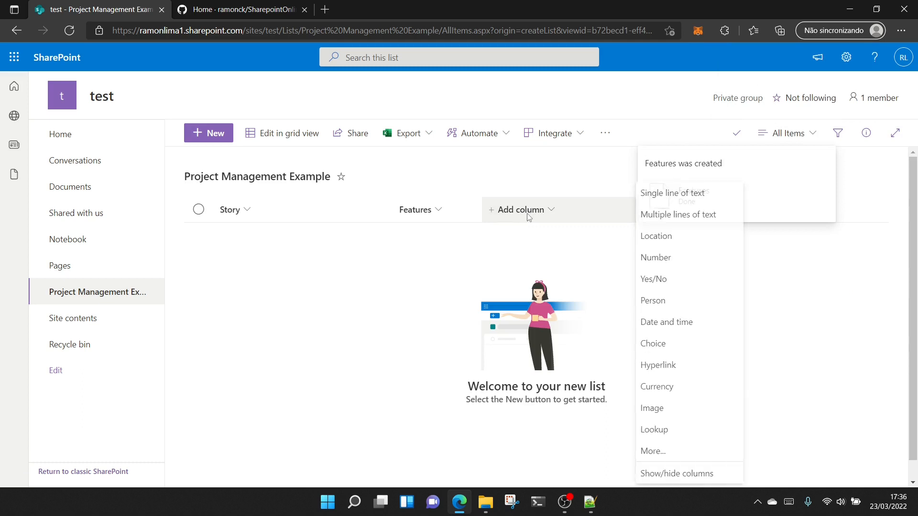
{"action": "left_click", "coordinate": [667, 194]}
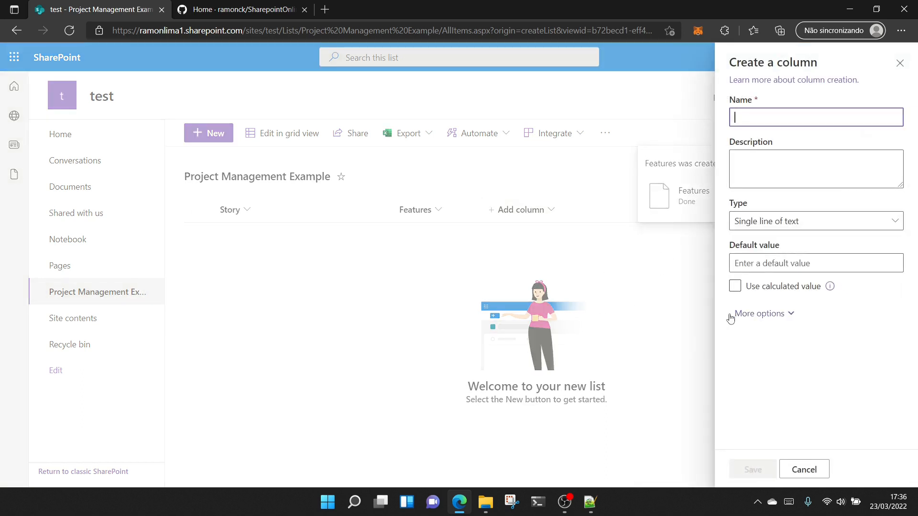
{"action": "type", "text": "Epics"}
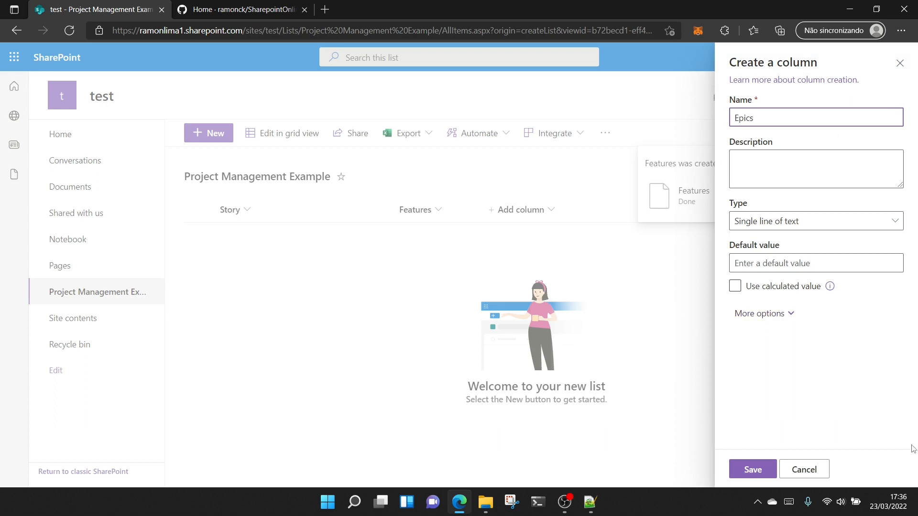
{"action": "left_click", "coordinate": [753, 470]}
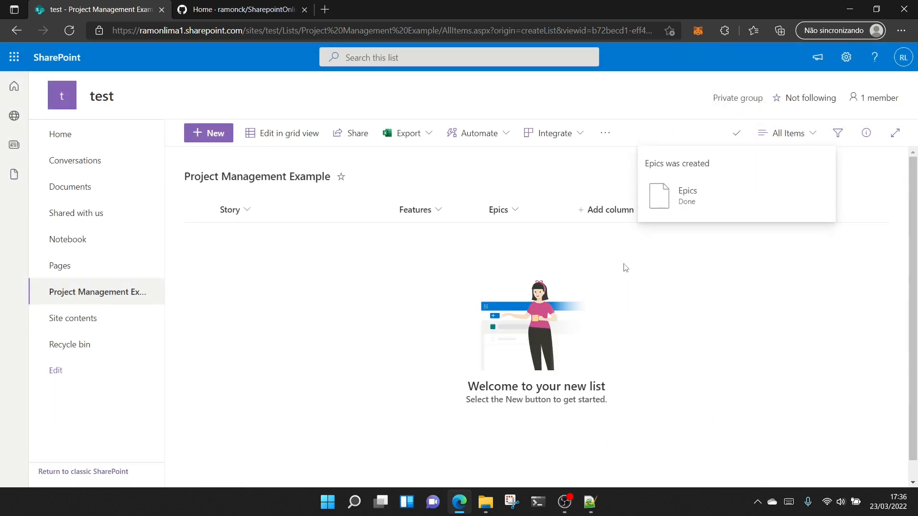
Step: Start a new Choice column and name it "Status"
{"action": "left_click", "coordinate": [601, 216]}
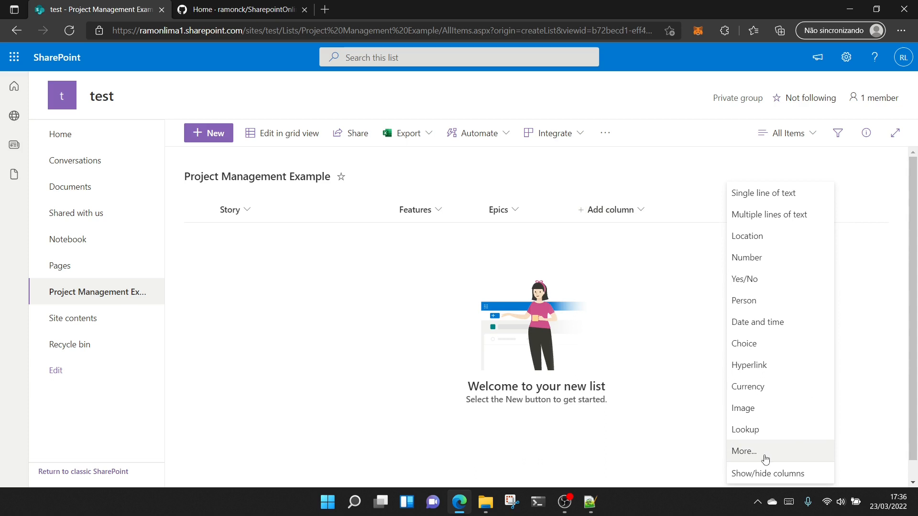
{"action": "left_click", "coordinate": [778, 345]}
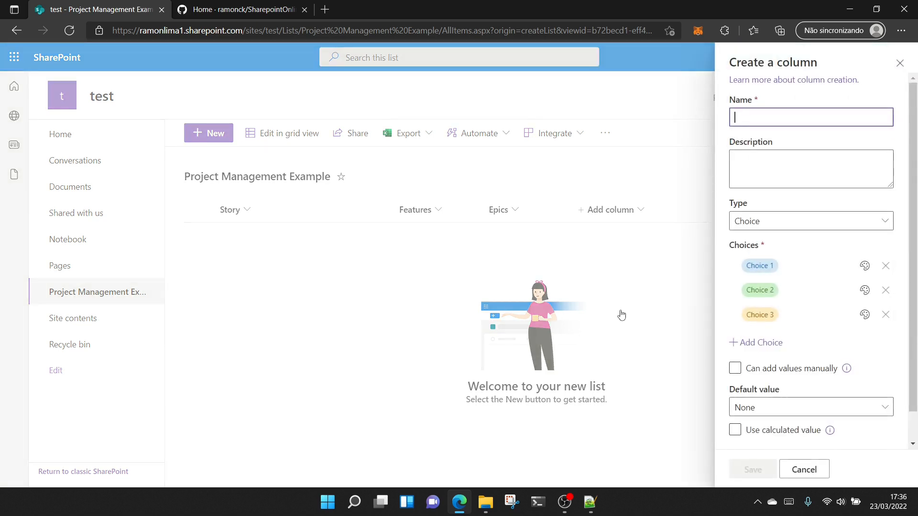
{"action": "type", "text": "Status"}
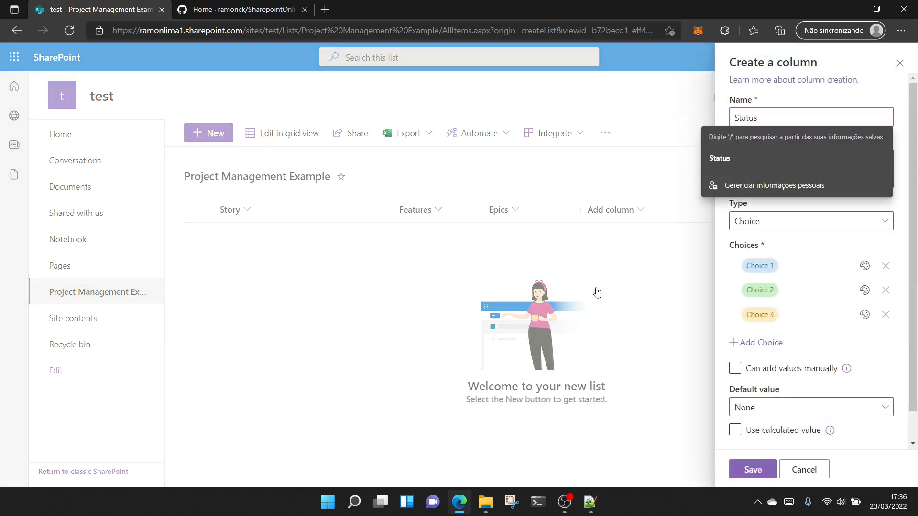
{"action": "key", "text": "Escape"}
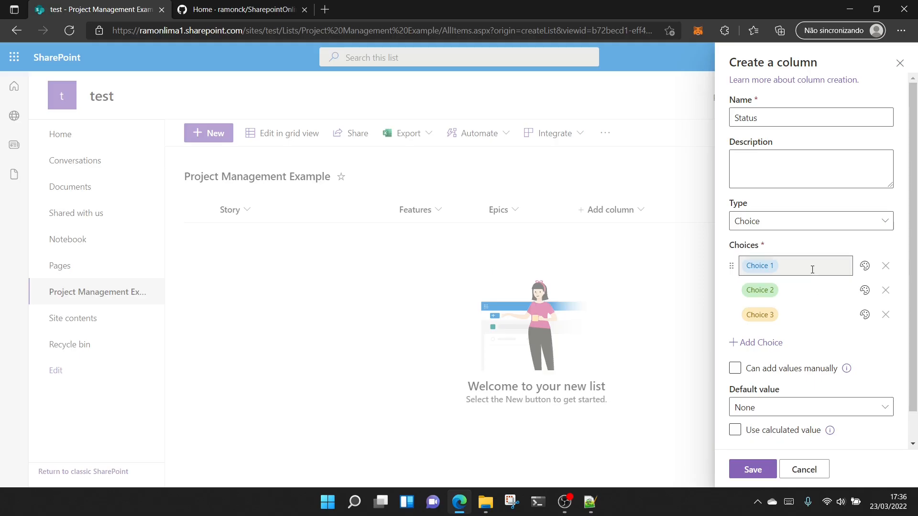
Step: Rename the three default choices of the Status column to "Idea", "Development" and "Rejected"
{"action": "left_click", "coordinate": [812, 270]}
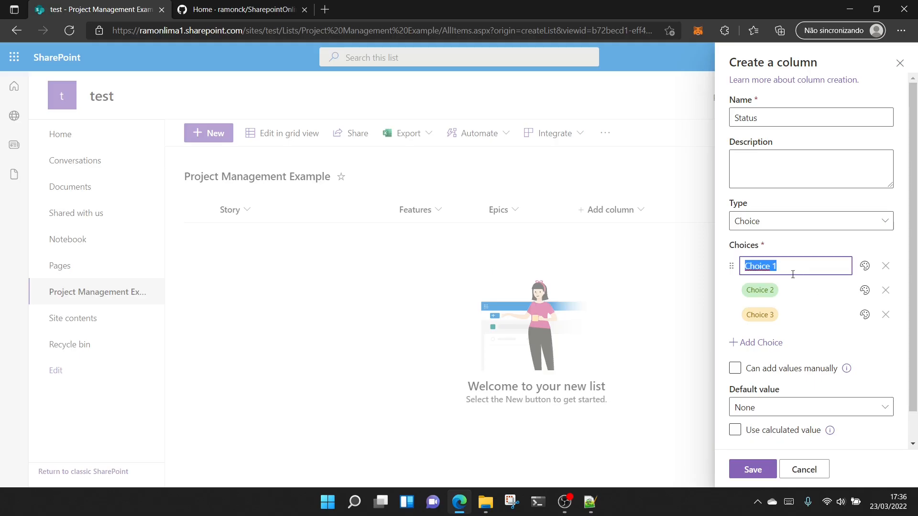
{"action": "left_click", "coordinate": [874, 364]}
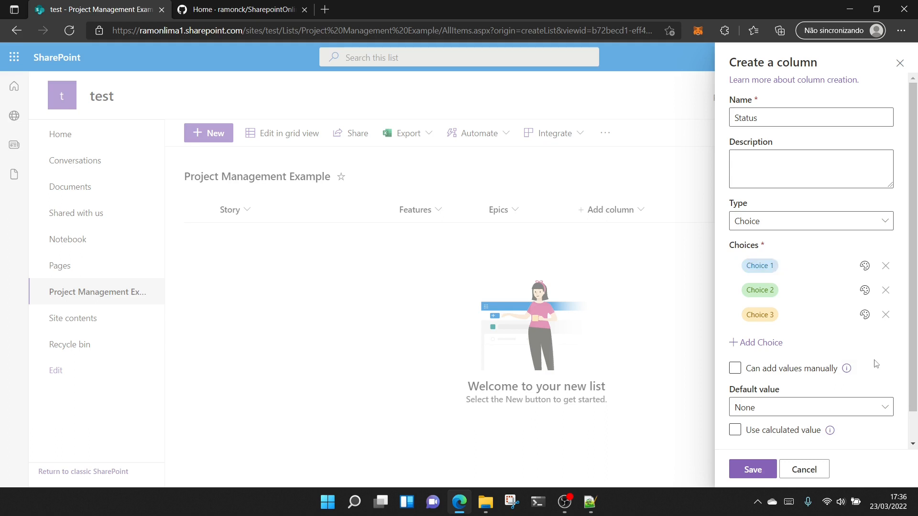
{"action": "left_click", "coordinate": [801, 266]}
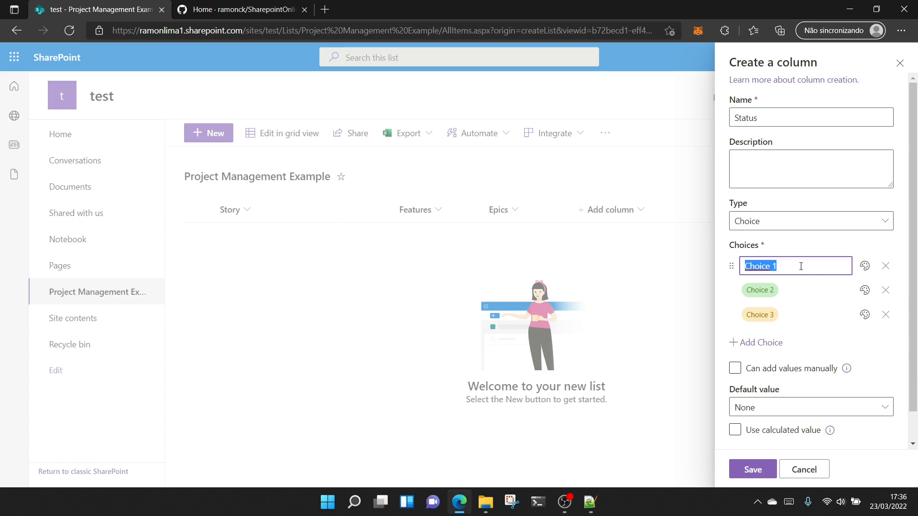
{"action": "type", "text": "Idea"}
{"action": "left_click", "coordinate": [788, 286]}
{"action": "type", "text": "Development"}
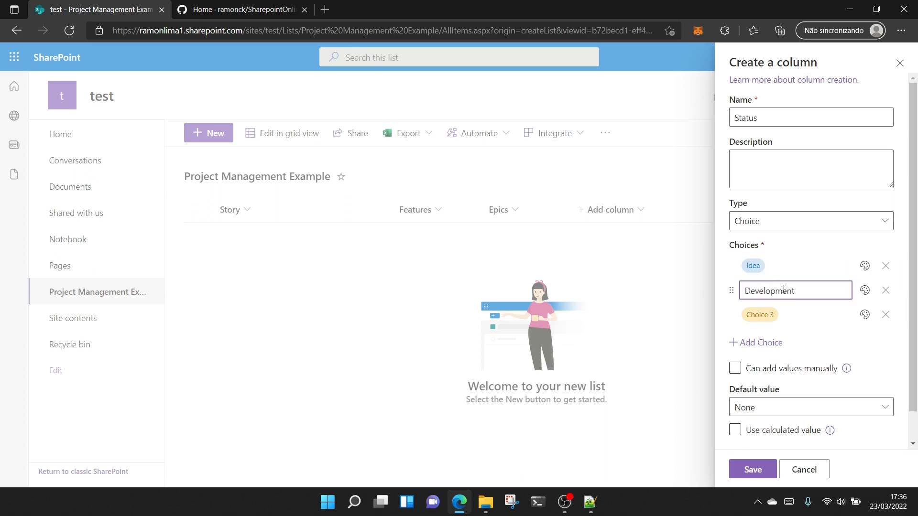
{"action": "left_click", "coordinate": [789, 315]}
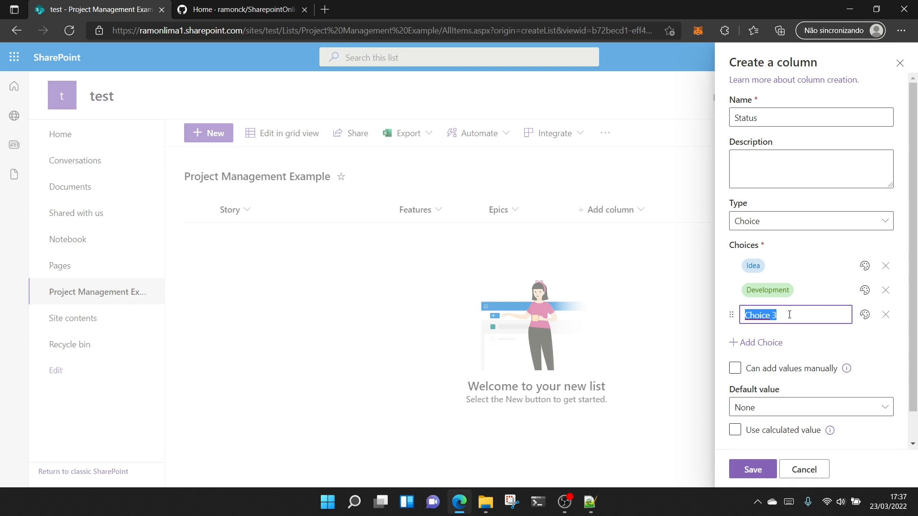
{"action": "type", "text": "Rejected"}
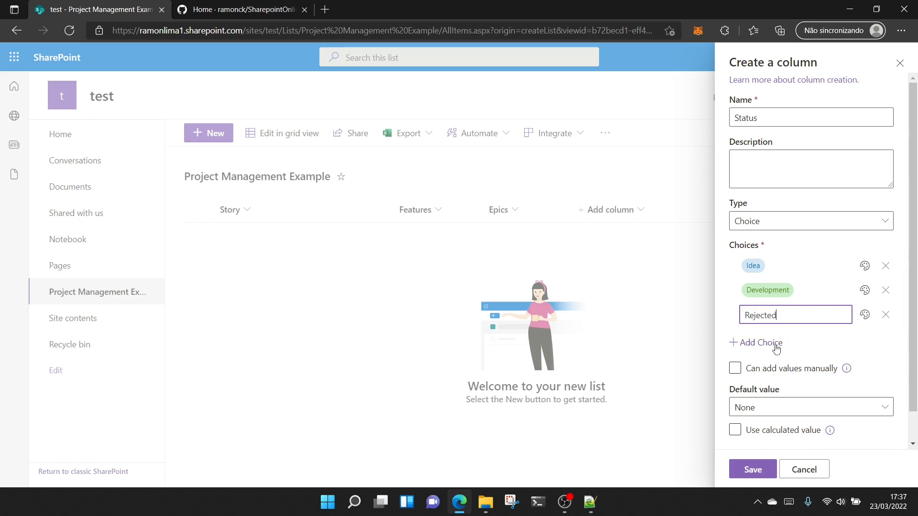
Step: Add a fourth choice named "Done" to the Status column
{"action": "left_click", "coordinate": [775, 347]}
{"action": "left_click", "coordinate": [789, 340]}
{"action": "type", "text": "D"}
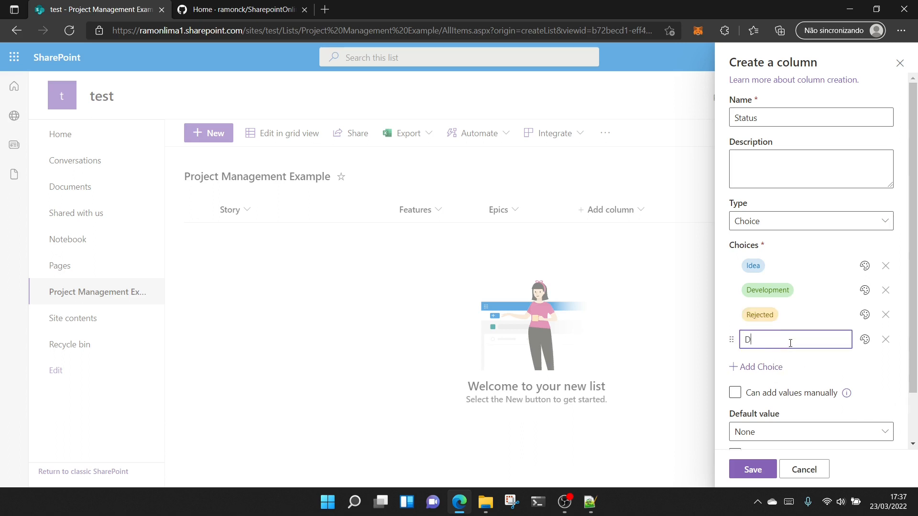
{"action": "type", "text": "one"}
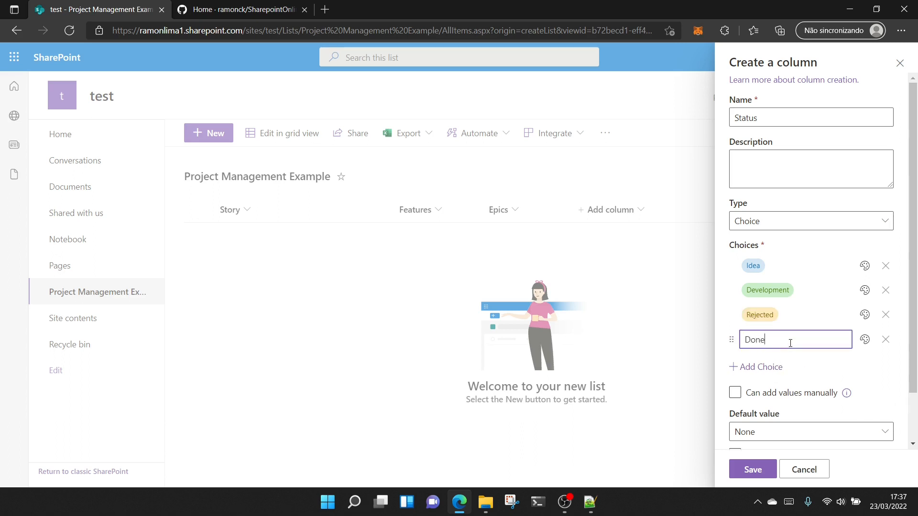
Step: Remove the color styling from the Idea, Development, Rejected and Done choices, and save the Status column
{"action": "left_click", "coordinate": [865, 269]}
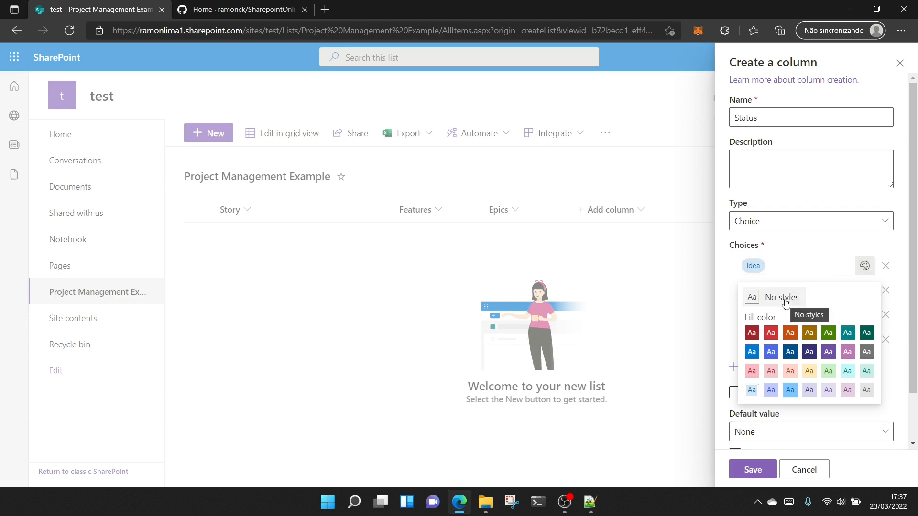
{"action": "left_click", "coordinate": [785, 302]}
{"action": "left_click", "coordinate": [864, 290]}
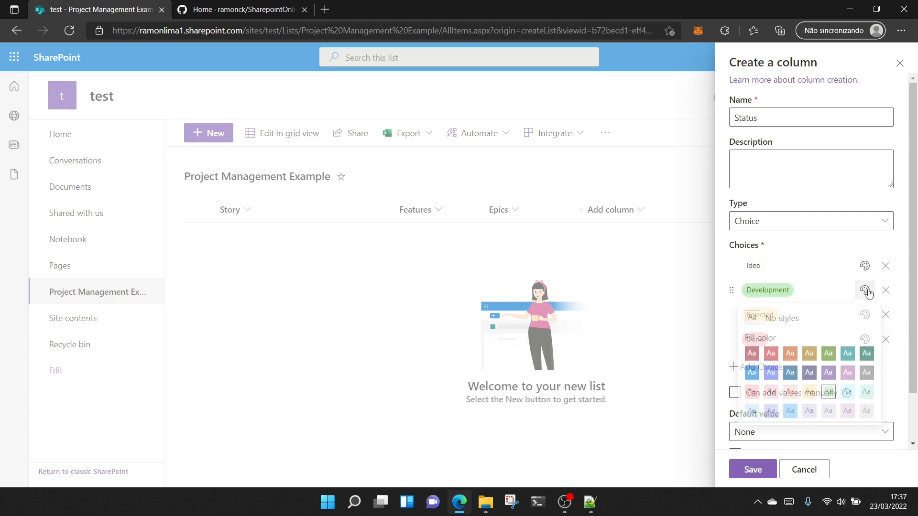
{"action": "left_click", "coordinate": [791, 326]}
{"action": "left_click", "coordinate": [864, 314]}
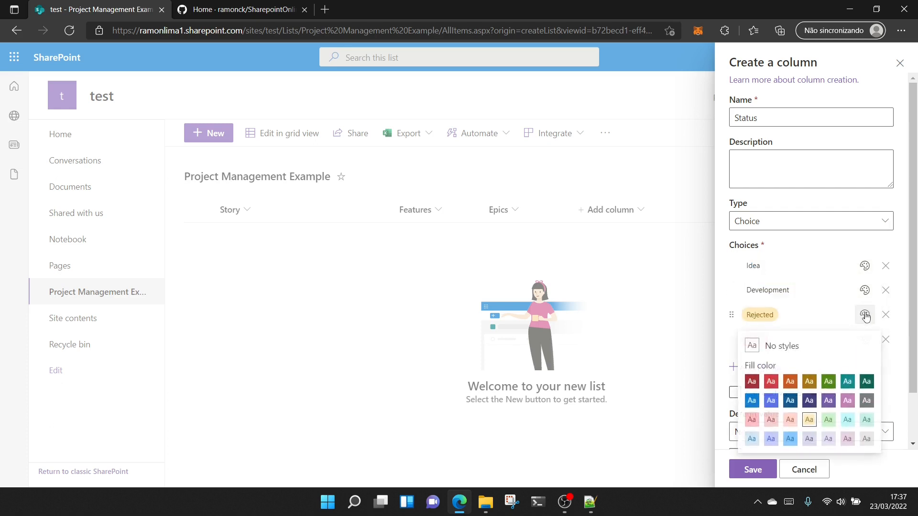
{"action": "left_click", "coordinate": [798, 347]}
{"action": "left_click", "coordinate": [865, 339]}
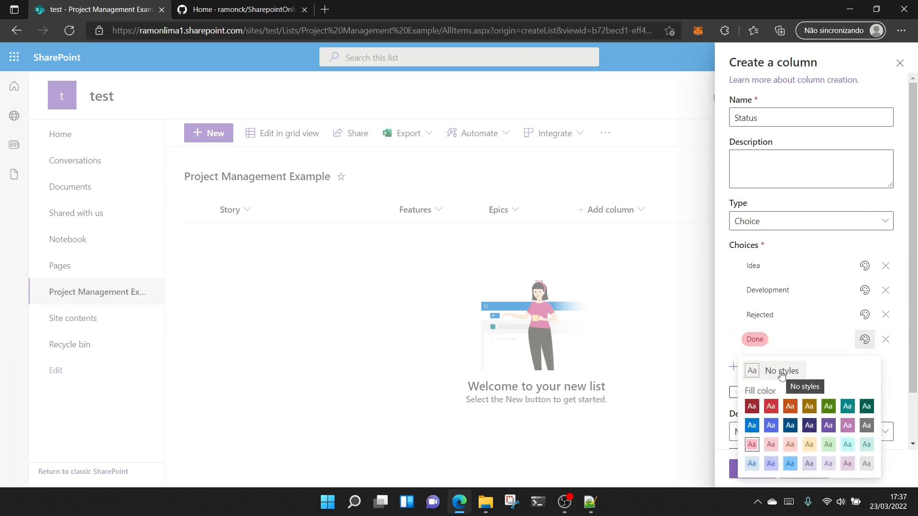
{"action": "left_click", "coordinate": [781, 371]}
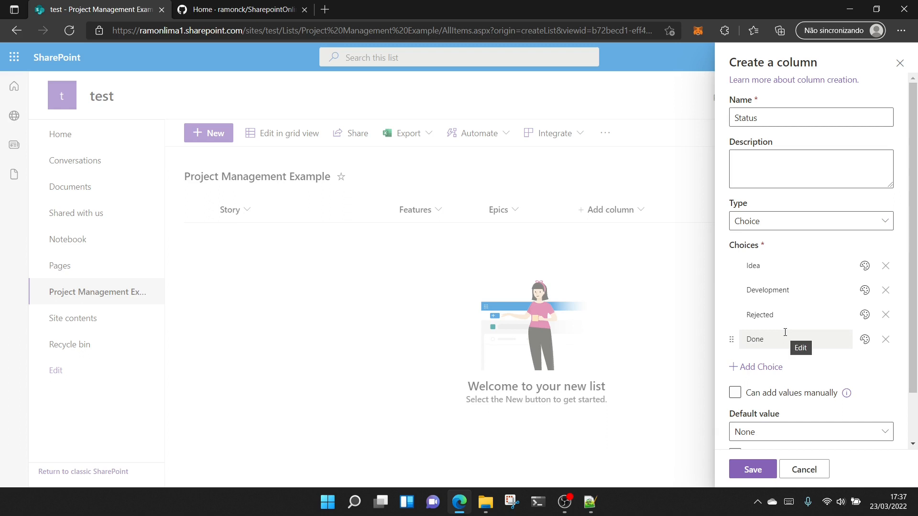
{"action": "scroll", "coordinate": [784, 331], "scroll_direction": "down", "scroll_amount": 2}
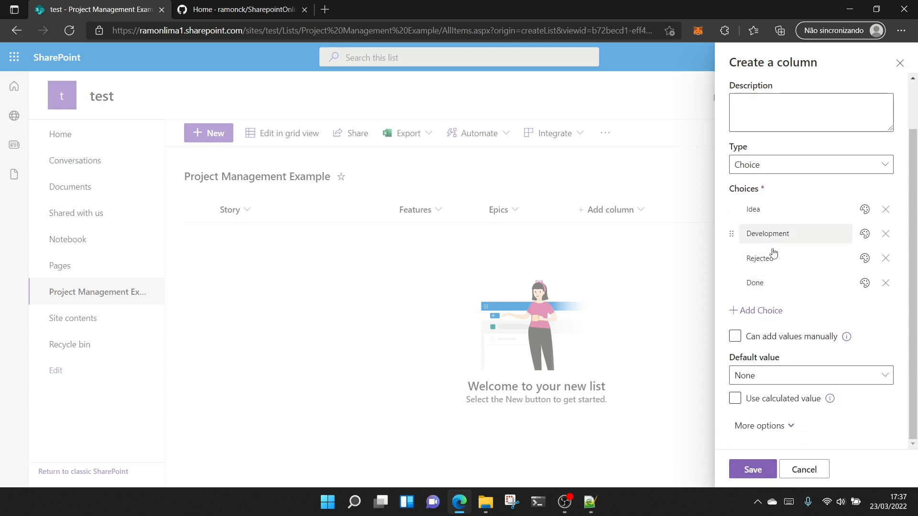
{"action": "left_click", "coordinate": [752, 470]}
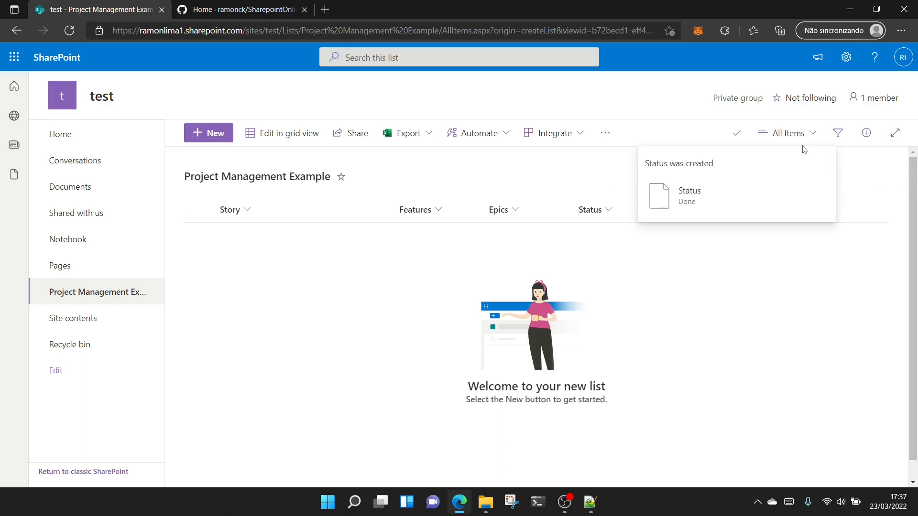
Step: Add a date and time column named "Start Date" to the list
{"action": "left_click", "coordinate": [708, 211]}
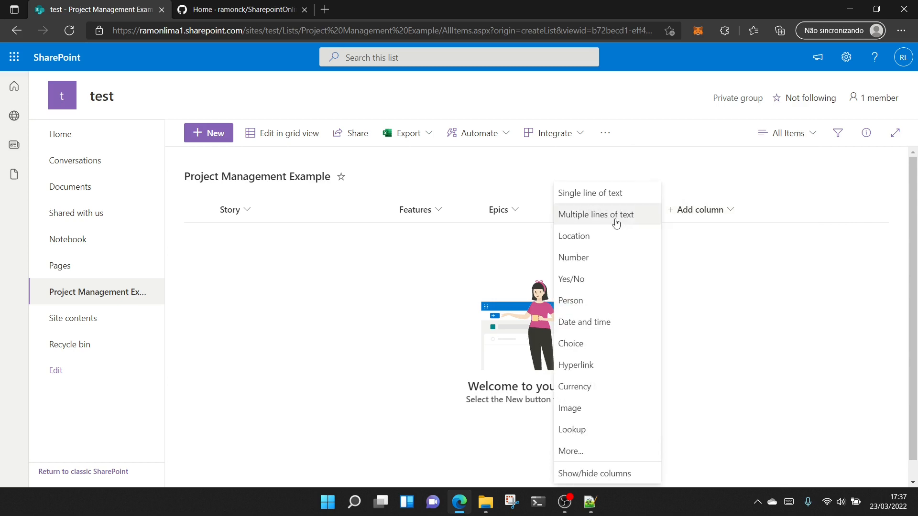
{"action": "left_click", "coordinate": [600, 327]}
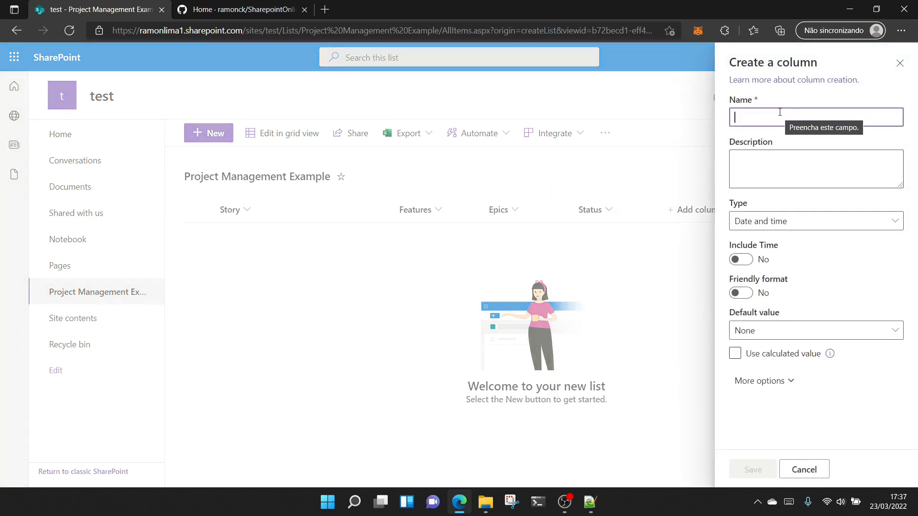
{"action": "type", "text": "Start "}
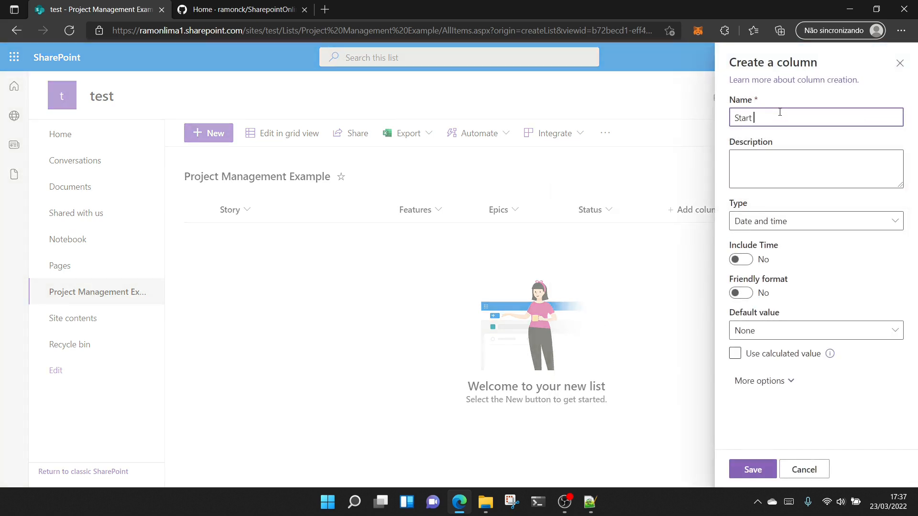
{"action": "type", "text": "Date"}
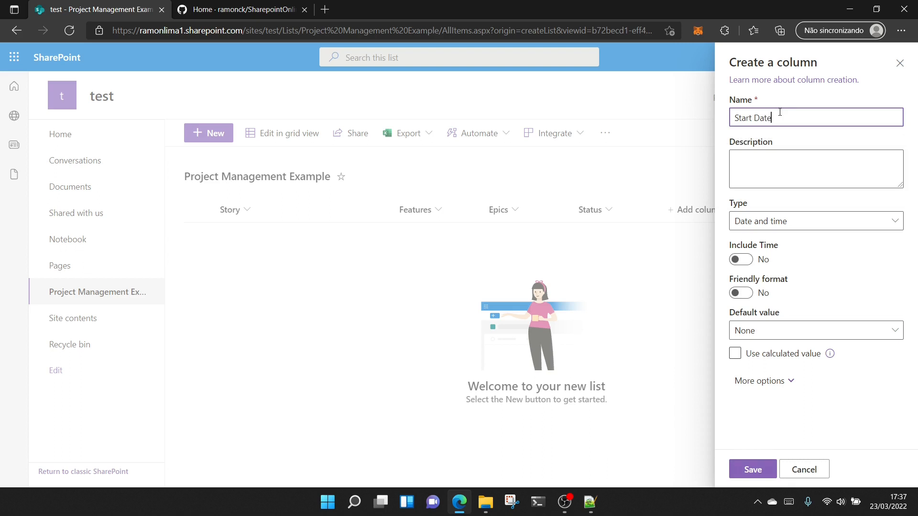
{"action": "left_click", "coordinate": [763, 474]}
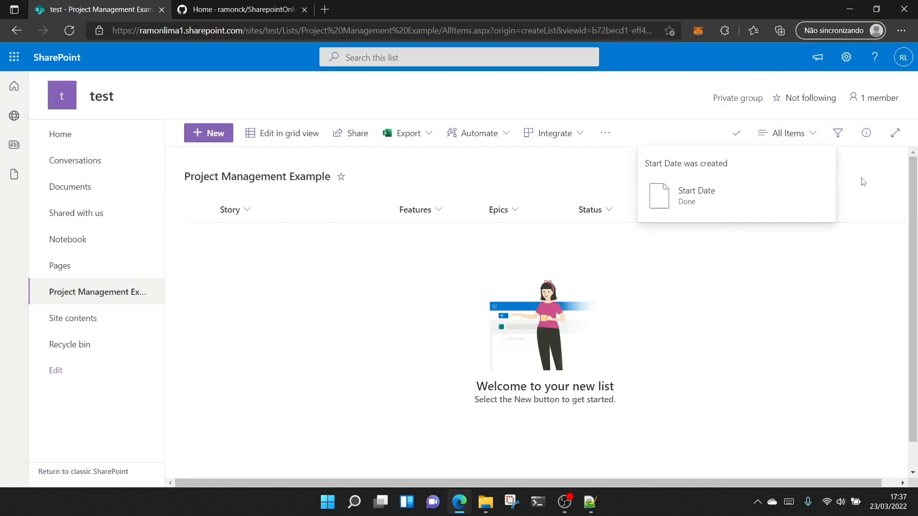
Step: Add a date and time column named "Due Date" to the list
{"action": "left_click", "coordinate": [786, 133]}
{"action": "left_click", "coordinate": [808, 133]}
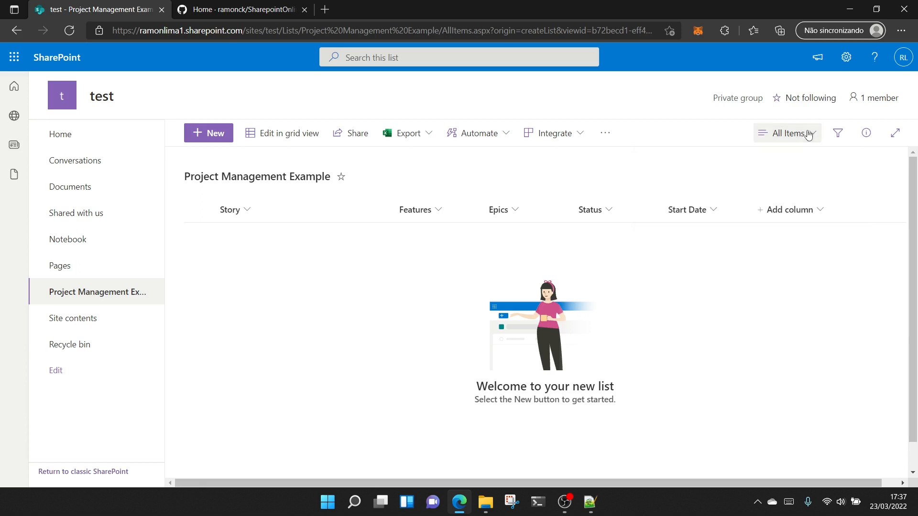
{"action": "left_click", "coordinate": [789, 212]}
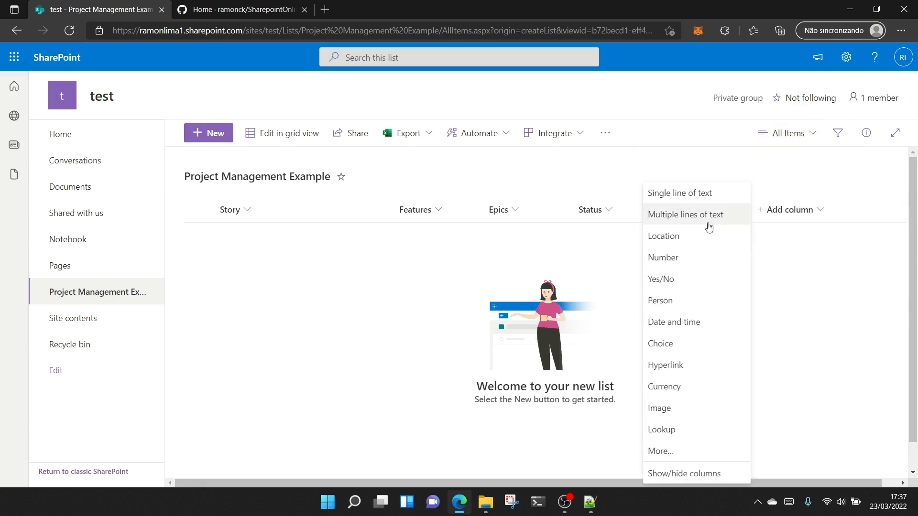
{"action": "left_click", "coordinate": [684, 321]}
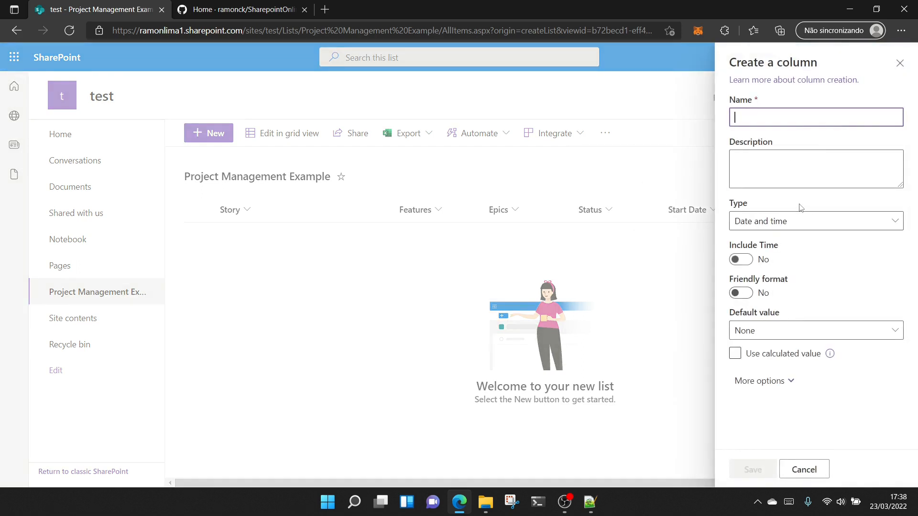
{"action": "type", "text": "Due Date"}
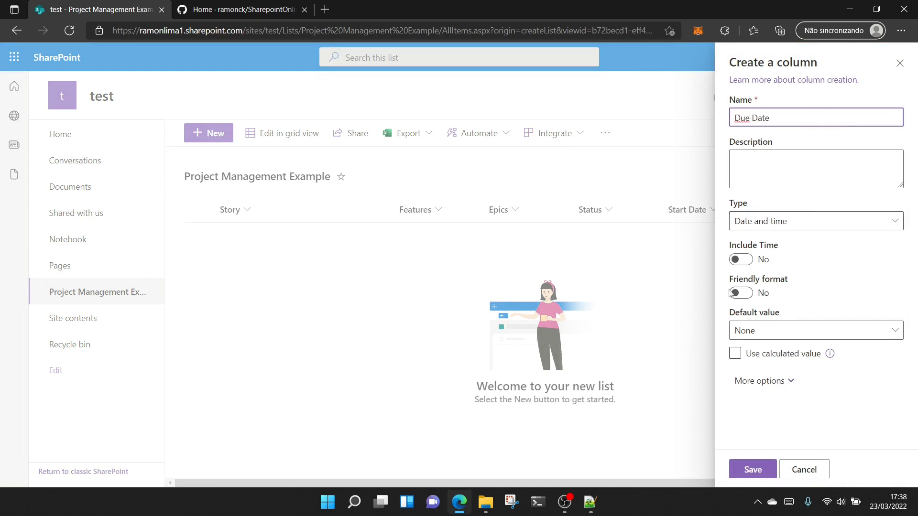
{"action": "left_click", "coordinate": [753, 470]}
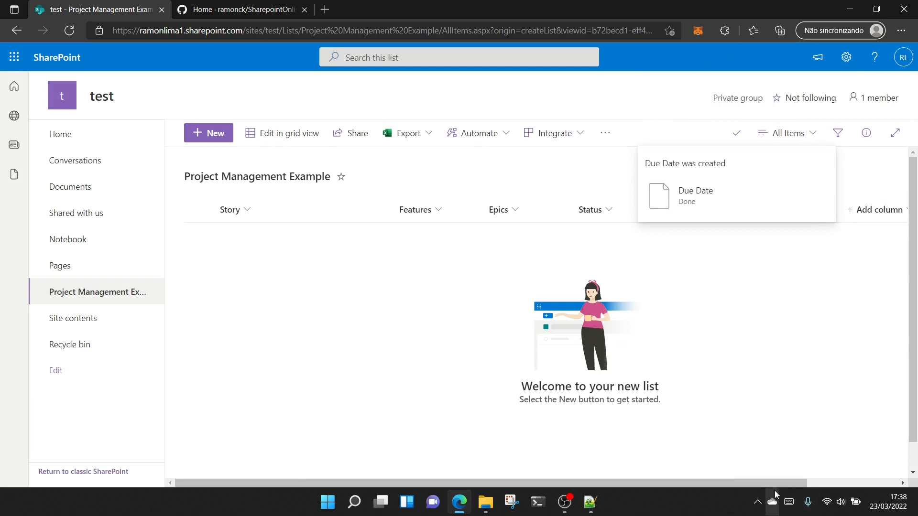
Step: Add a date and time column named "End Date" to the list
{"action": "left_click_drag", "start_coordinate": [760, 485], "coordinate": [912, 470]}
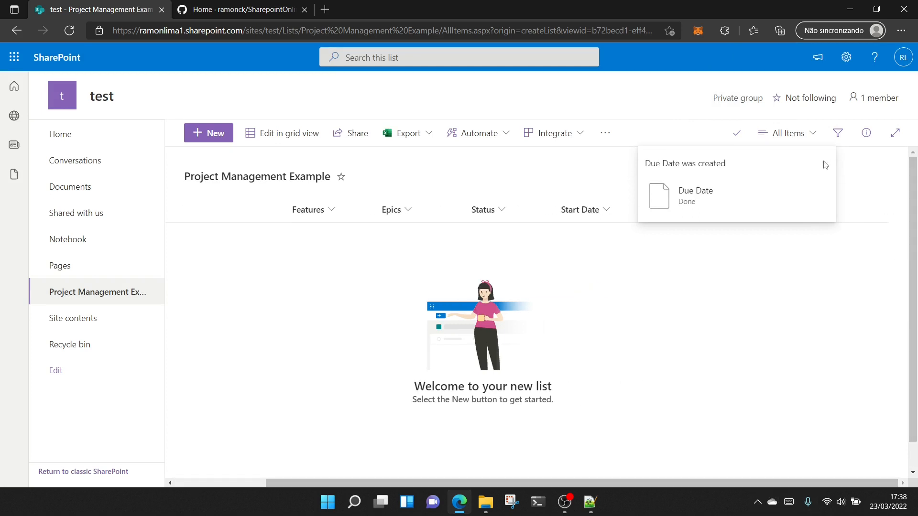
{"action": "left_click", "coordinate": [807, 133]}
{"action": "left_click", "coordinate": [808, 133]}
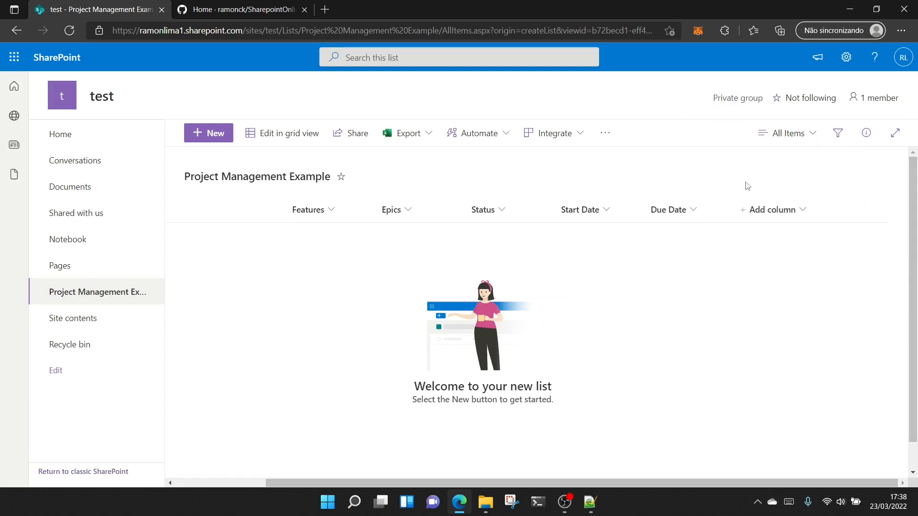
{"action": "left_click", "coordinate": [774, 210]}
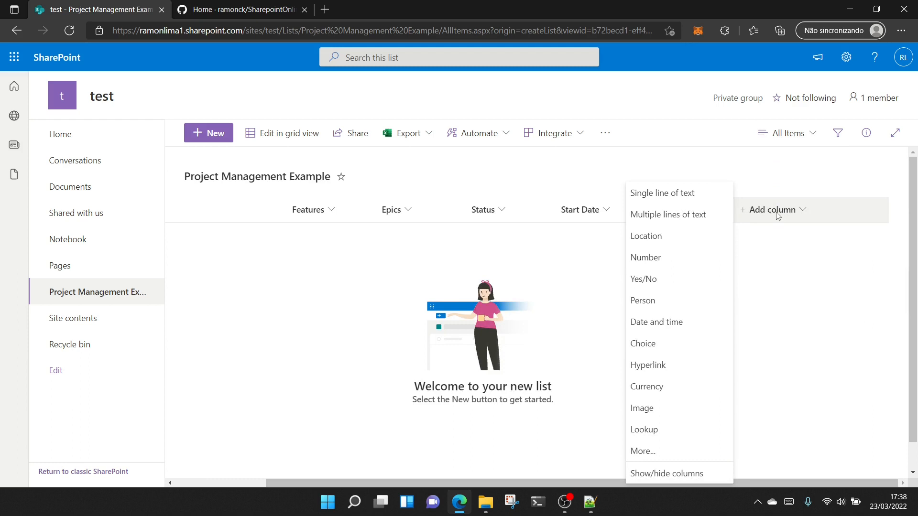
{"action": "left_click", "coordinate": [675, 325]}
{"action": "type", "text": "End Date"}
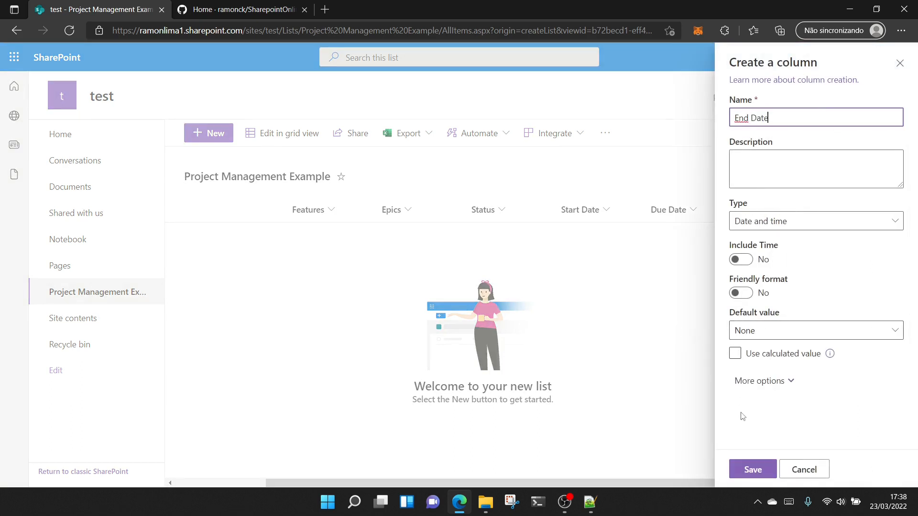
{"action": "left_click", "coordinate": [754, 470]}
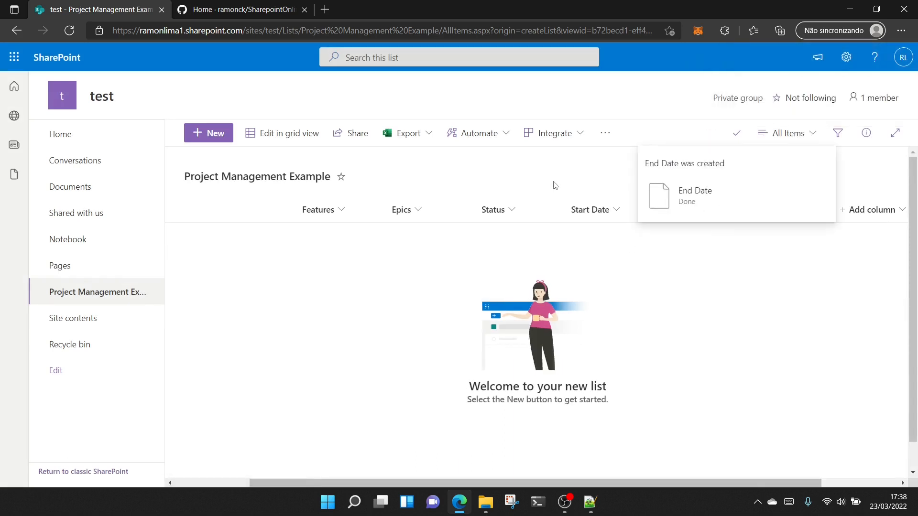
Step: Add a currency column named "Estimated Cost" to the list, keeping the United States currency format
{"action": "scroll", "coordinate": [530, 230], "scroll_direction": "right", "scroll_amount": 3}
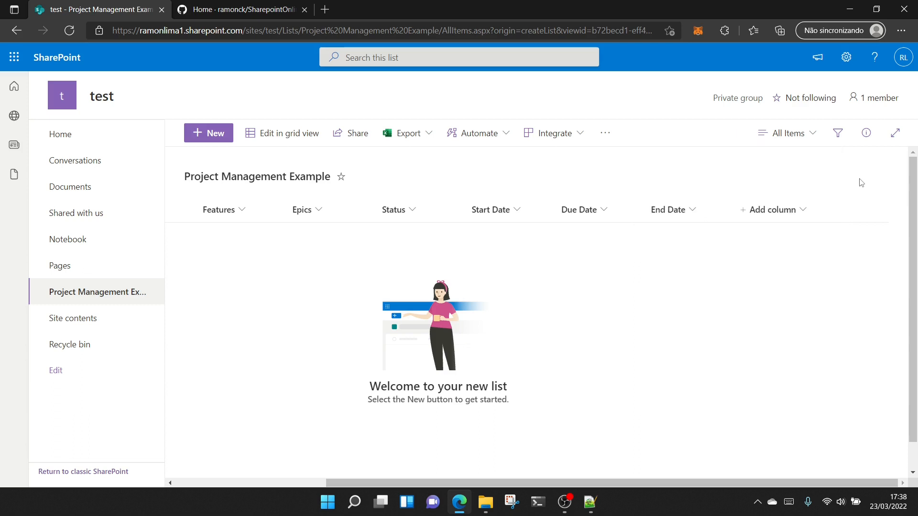
{"action": "left_click", "coordinate": [768, 215]}
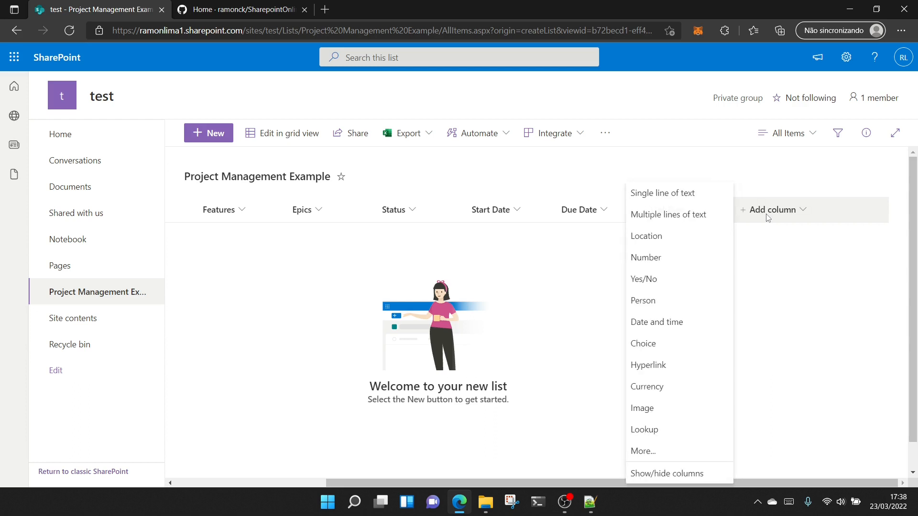
{"action": "left_click", "coordinate": [668, 388]}
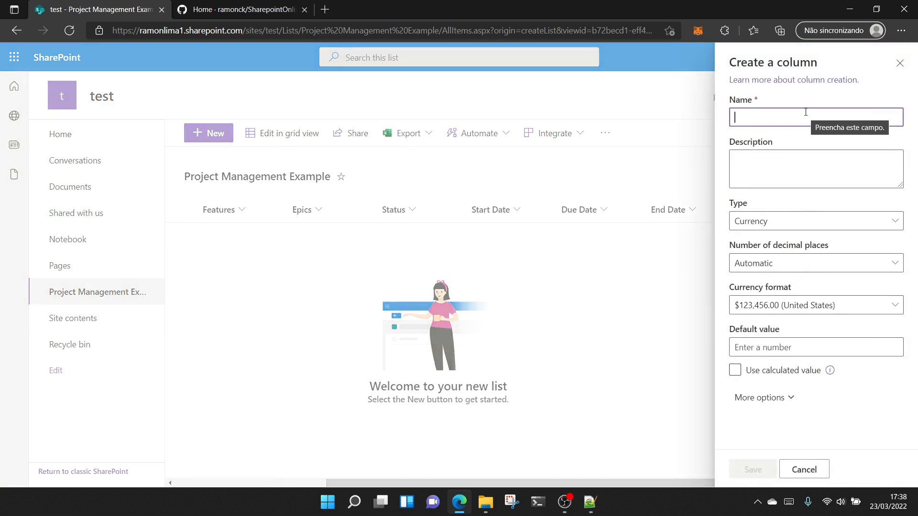
{"action": "type", "text": "E"}
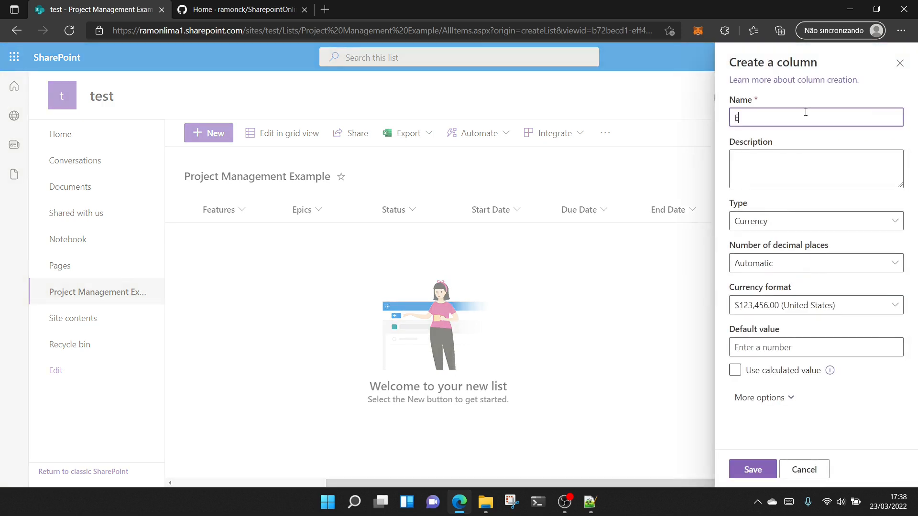
{"action": "type", "text": "stimated Cost"}
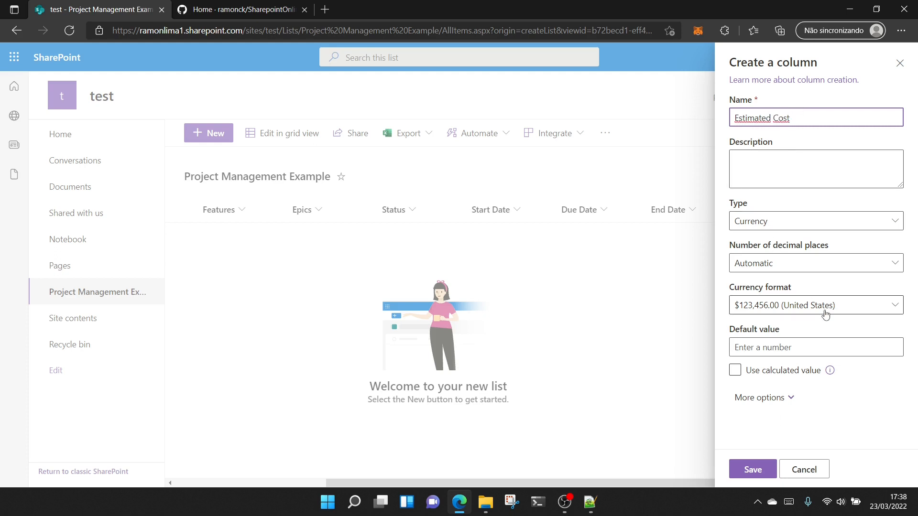
{"action": "left_click", "coordinate": [752, 469]}
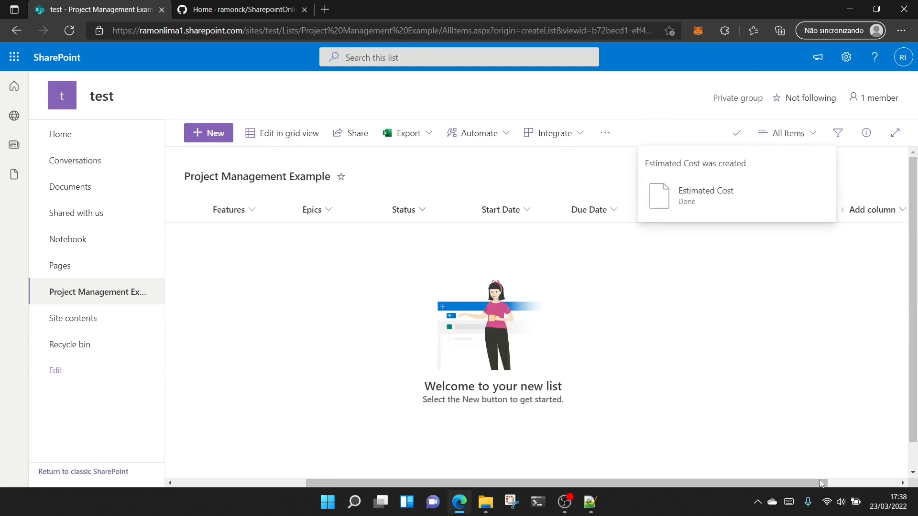
Step: Add a currency column named "Actual Cost" to the list, keeping the United States currency format
{"action": "left_click", "coordinate": [868, 483]}
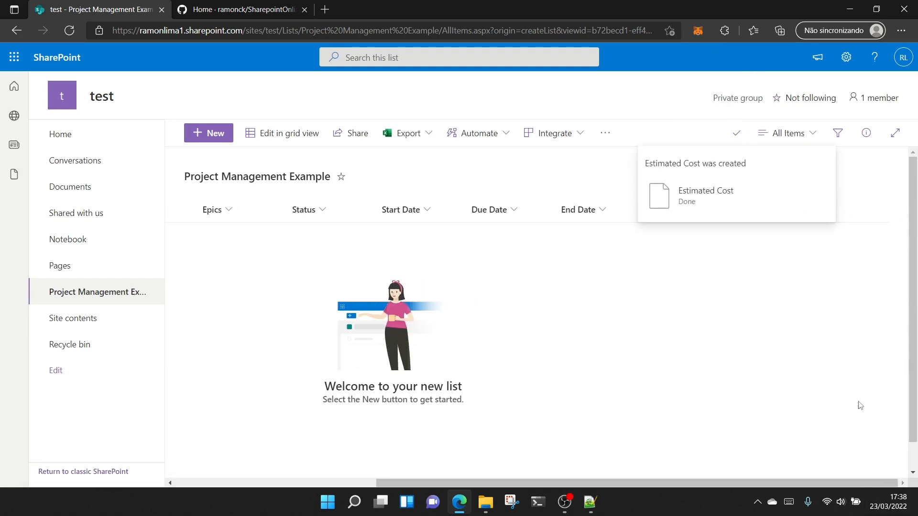
{"action": "left_click", "coordinate": [808, 133]}
{"action": "left_click", "coordinate": [808, 133]}
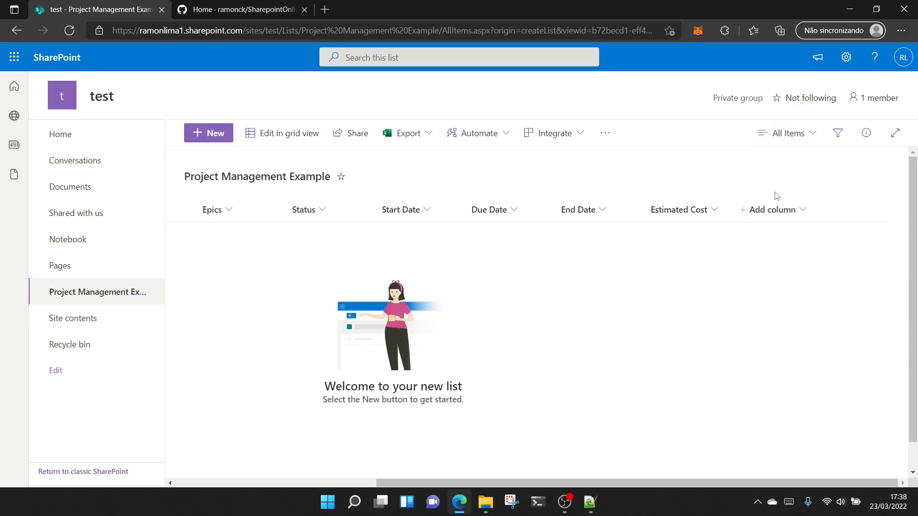
{"action": "left_click", "coordinate": [780, 209]}
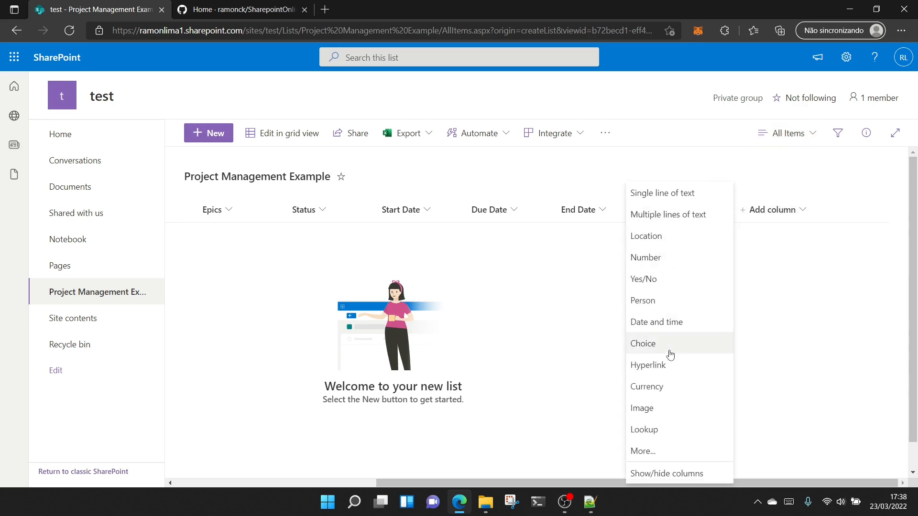
{"action": "left_click", "coordinate": [666, 394]}
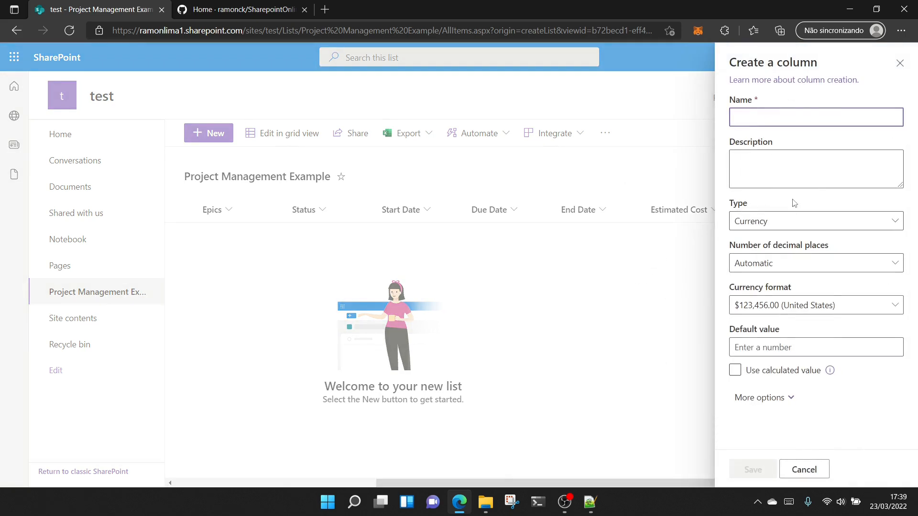
{"action": "type", "text": "Actual Cost"}
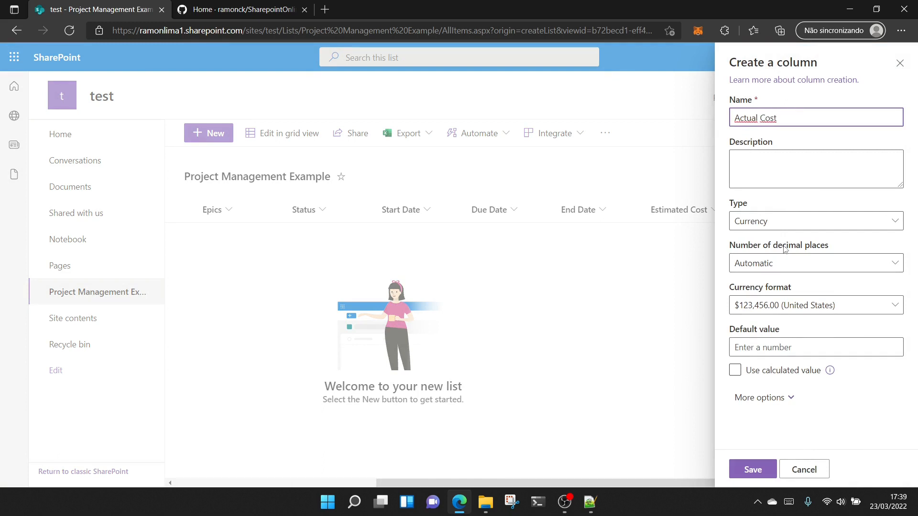
{"action": "left_click", "coordinate": [752, 471]}
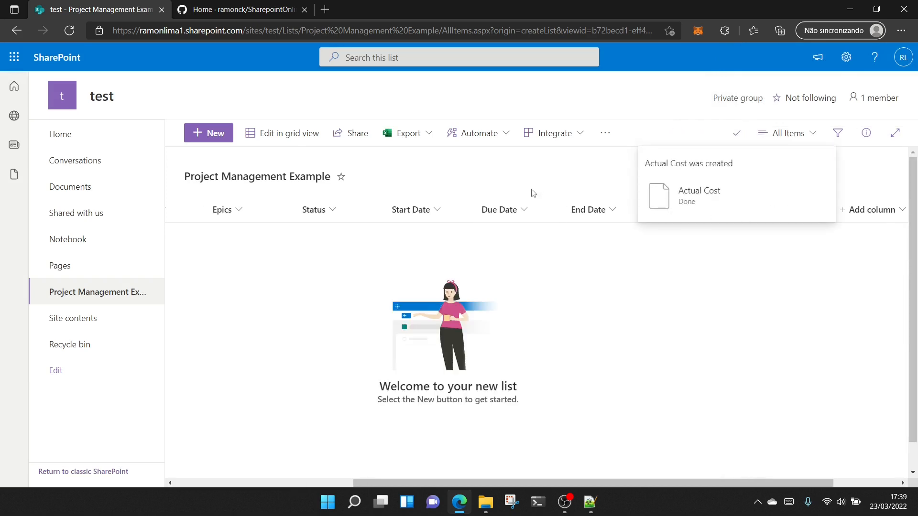
{"action": "left_click_drag", "start_coordinate": [765, 484], "coordinate": [489, 486]}
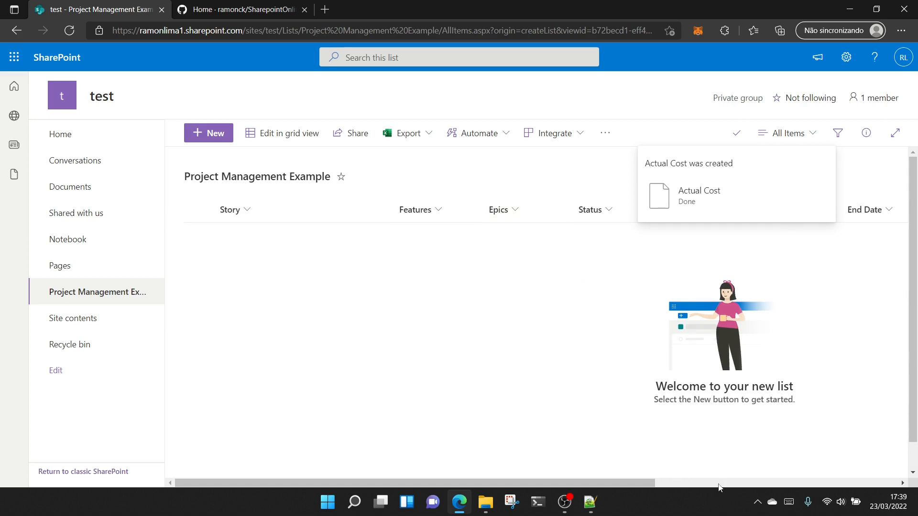
Step: Add a person column named "Responsible" to the list, without allowing selection of groups
{"action": "scroll", "coordinate": [823, 221], "scroll_direction": "right", "scroll_amount": 10}
{"action": "left_click", "coordinate": [791, 215]}
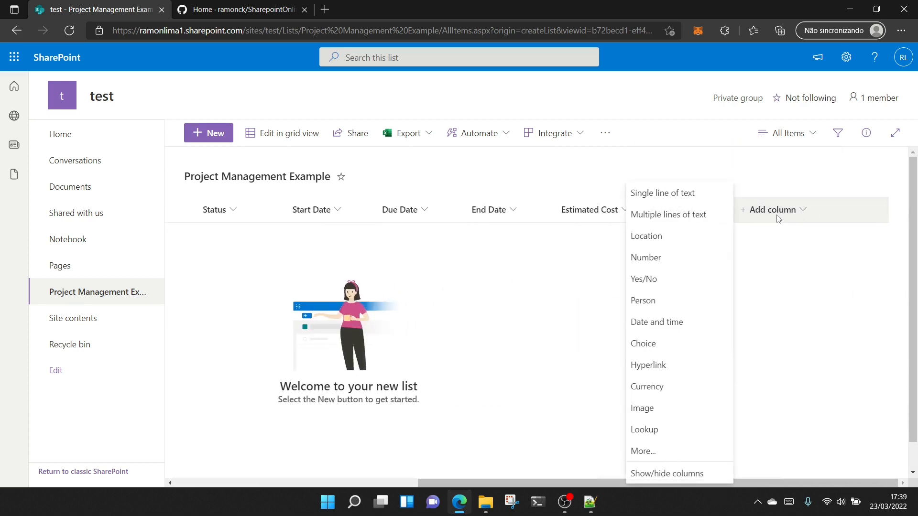
{"action": "left_click", "coordinate": [664, 306]}
{"action": "type", "text": "Responsible"}
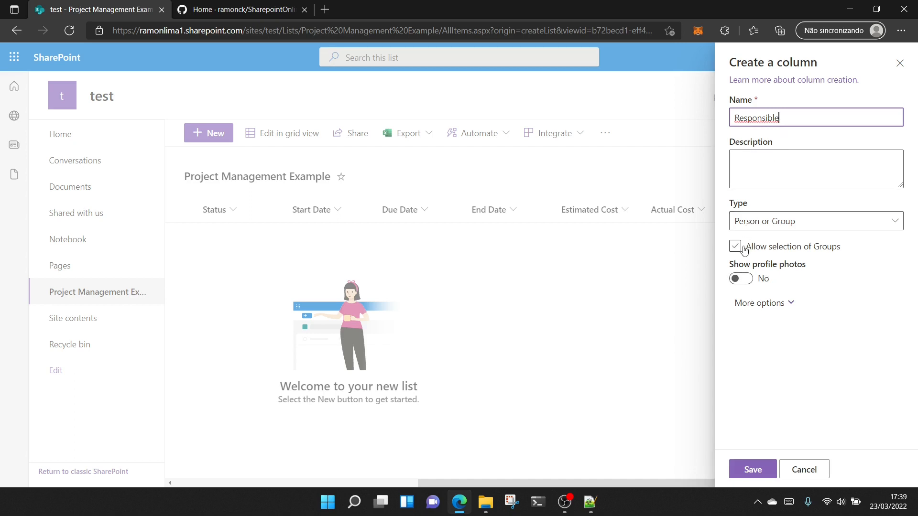
{"action": "left_click", "coordinate": [776, 307]}
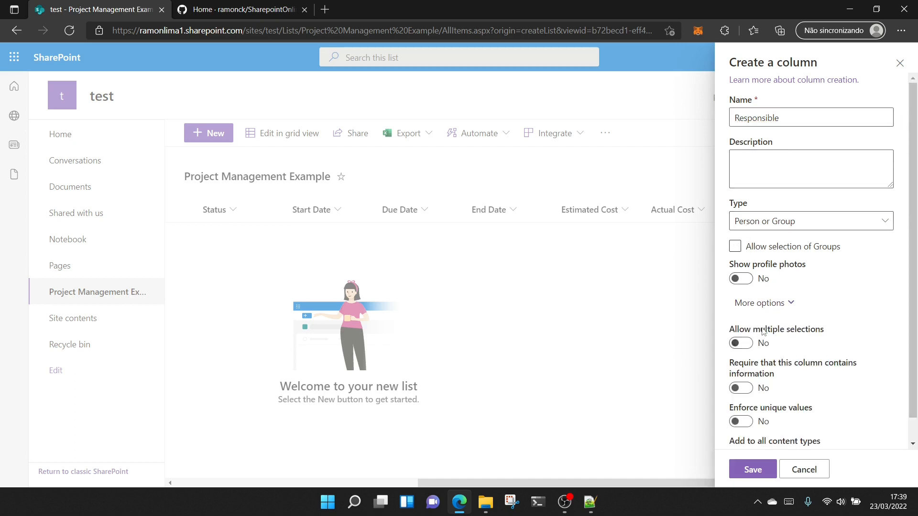
{"action": "left_click", "coordinate": [774, 302]}
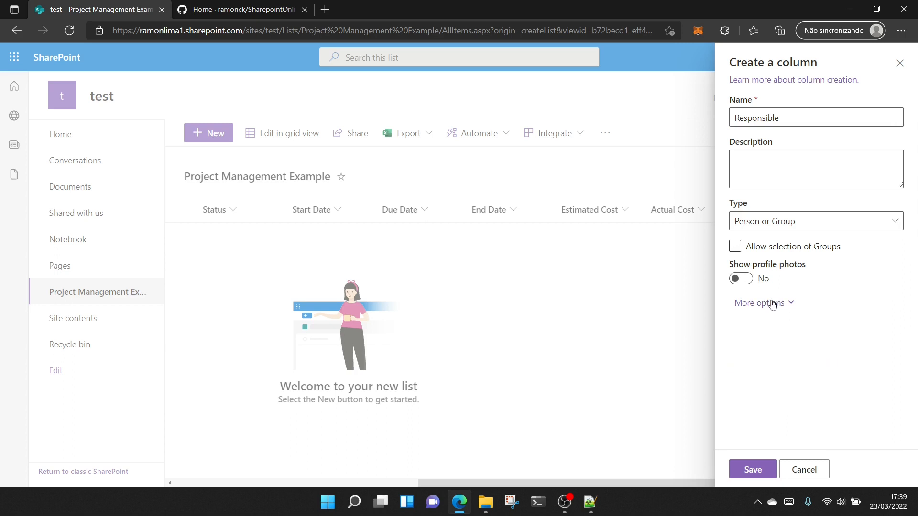
{"action": "left_click", "coordinate": [761, 475]}
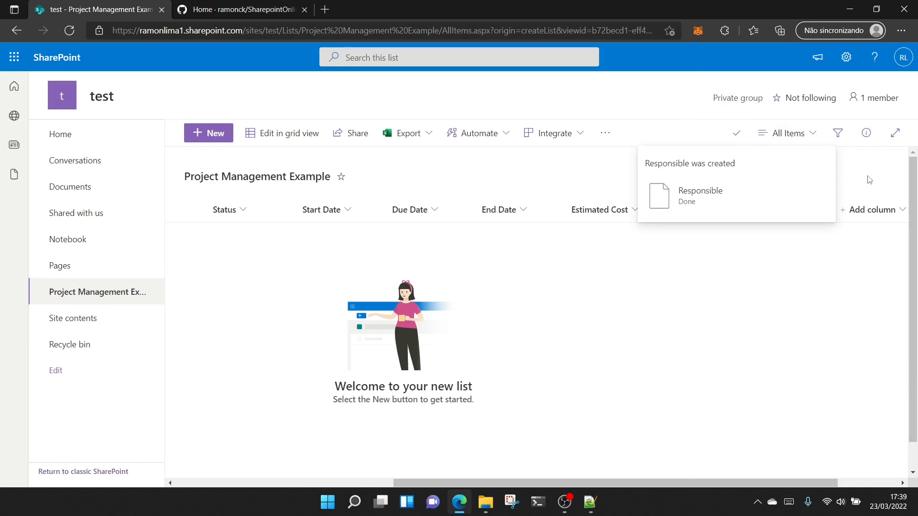
Step: Start a new list item with Story "Procure Servers", Features "Pre-Project", Epics "Phase 1" and Status "Idea"
{"action": "left_click_drag", "start_coordinate": [652, 482], "coordinate": [434, 479]}
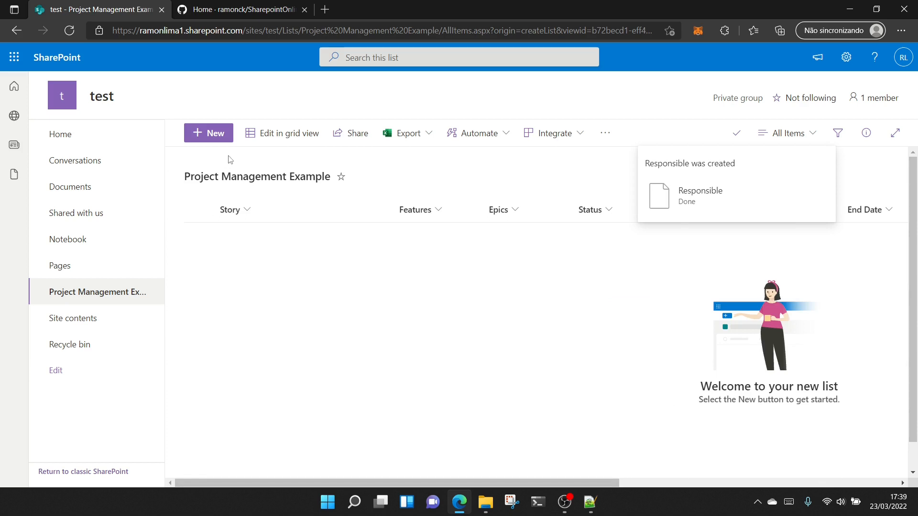
{"action": "left_click", "coordinate": [209, 138]}
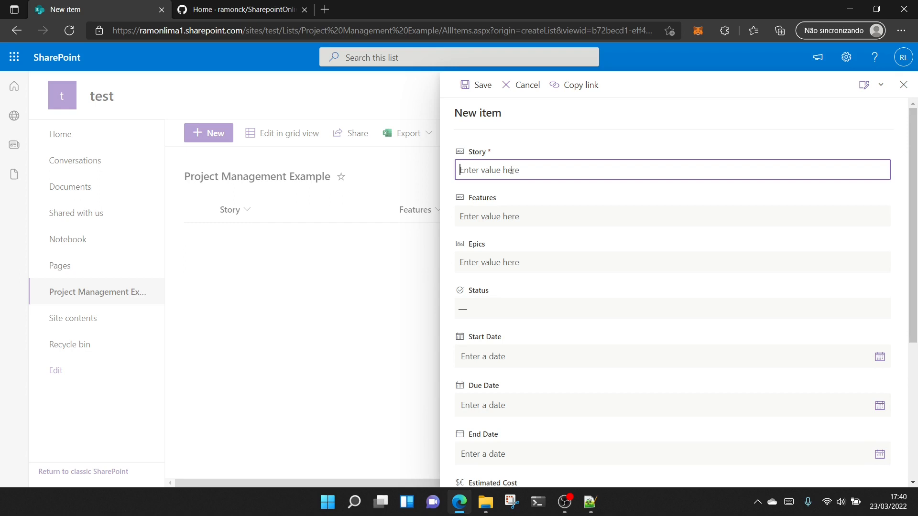
{"action": "type", "text": "Procure soServers"}
{"action": "left_click", "coordinate": [511, 214]}
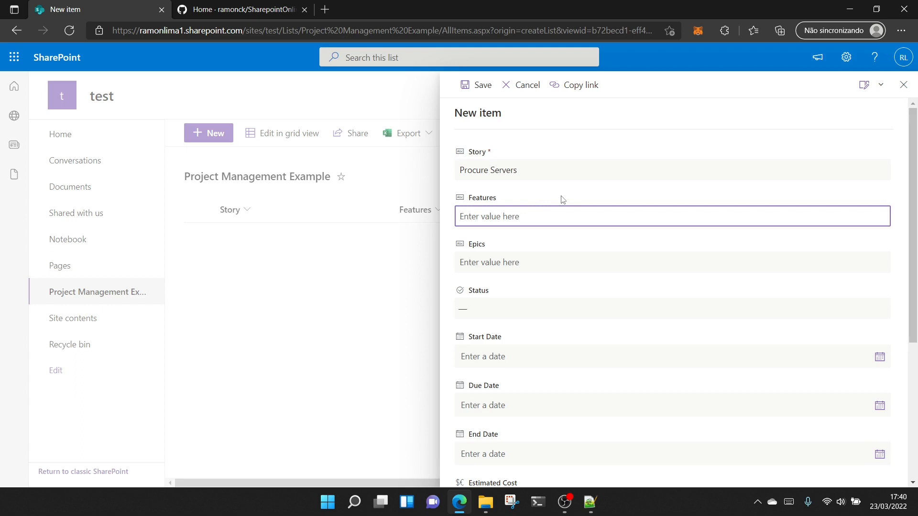
{"action": "type", "text": "Pre-Project"}
{"action": "left_click", "coordinate": [485, 263]}
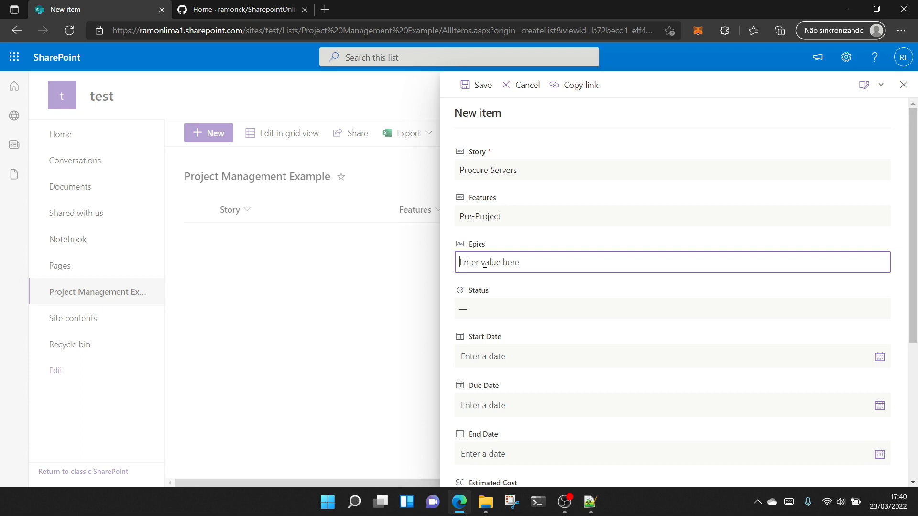
{"action": "type", "text": "Phase I"}
{"action": "left_click", "coordinate": [505, 309]}
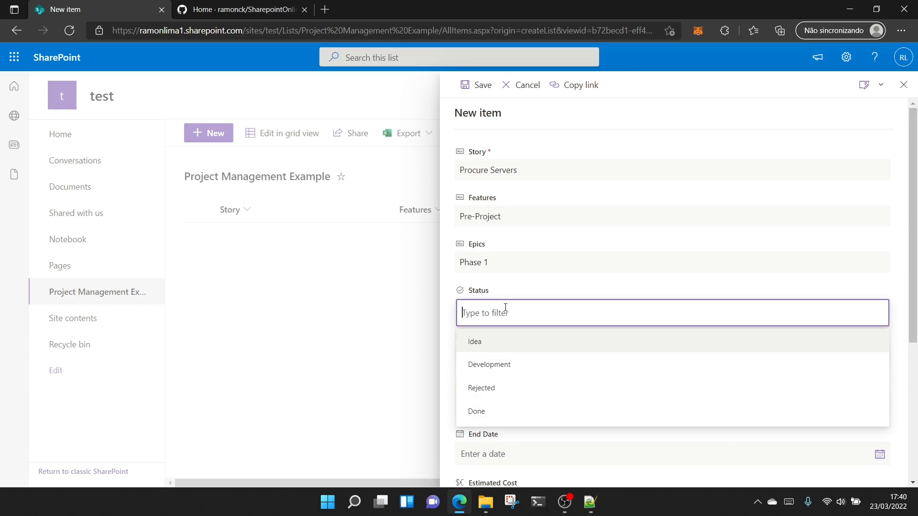
{"action": "left_click", "coordinate": [493, 343]}
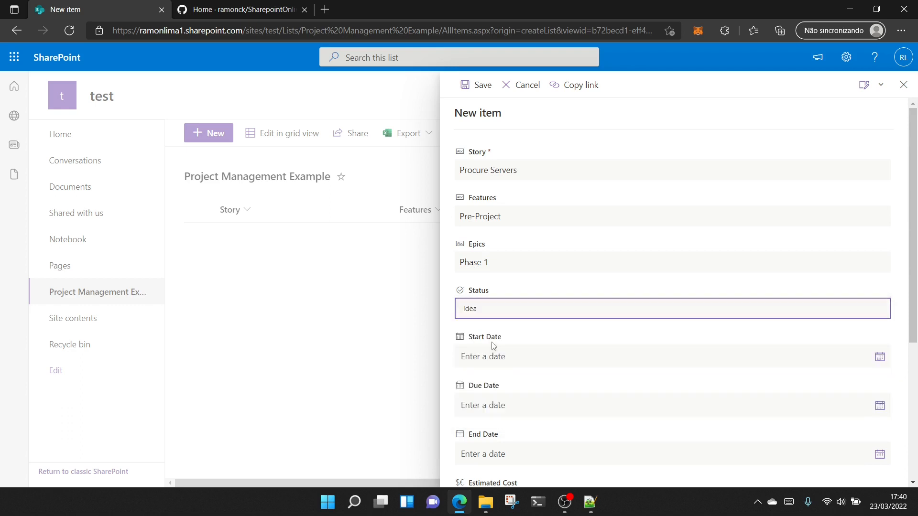
Step: Set the new item's Due Date to 3/25/2022 and its Estimated Cost to 5000
{"action": "scroll", "coordinate": [483, 350], "scroll_direction": "down", "scroll_amount": 4}
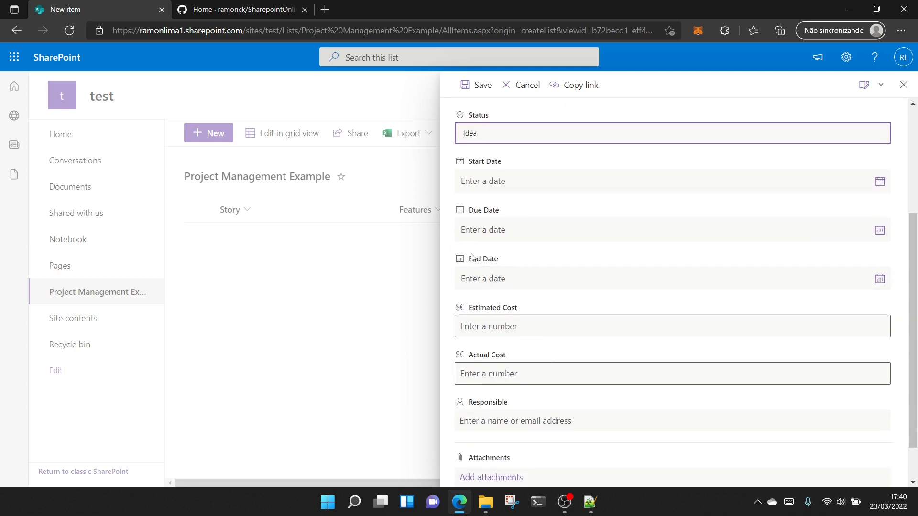
{"action": "left_click", "coordinate": [488, 229]}
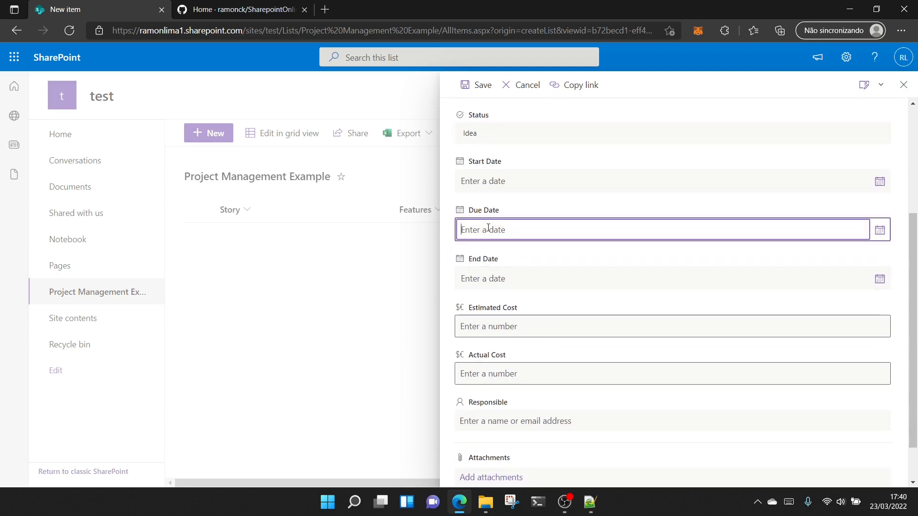
{"action": "left_click", "coordinate": [880, 229]}
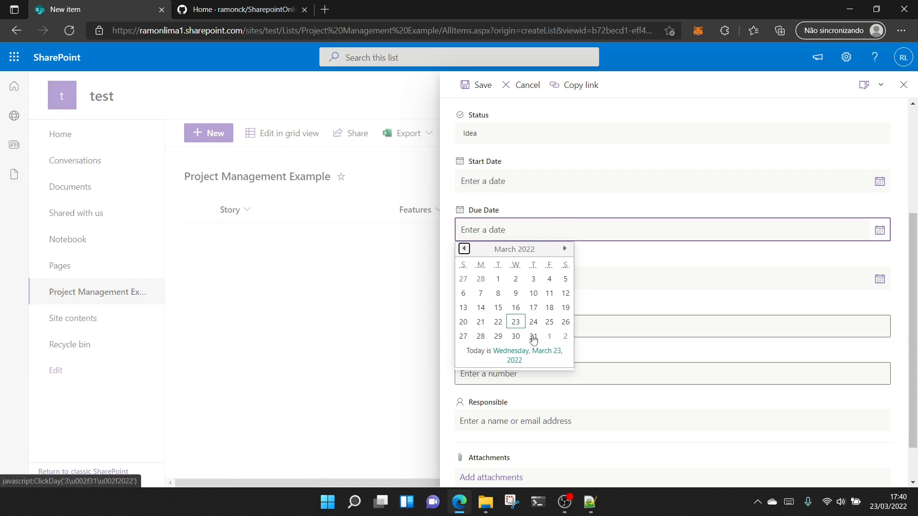
{"action": "left_click", "coordinate": [549, 322]}
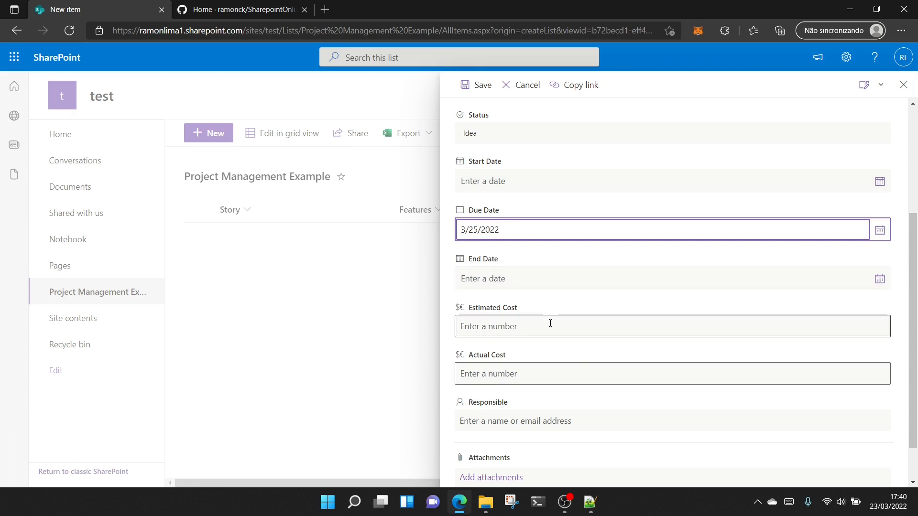
{"action": "left_click", "coordinate": [550, 323]}
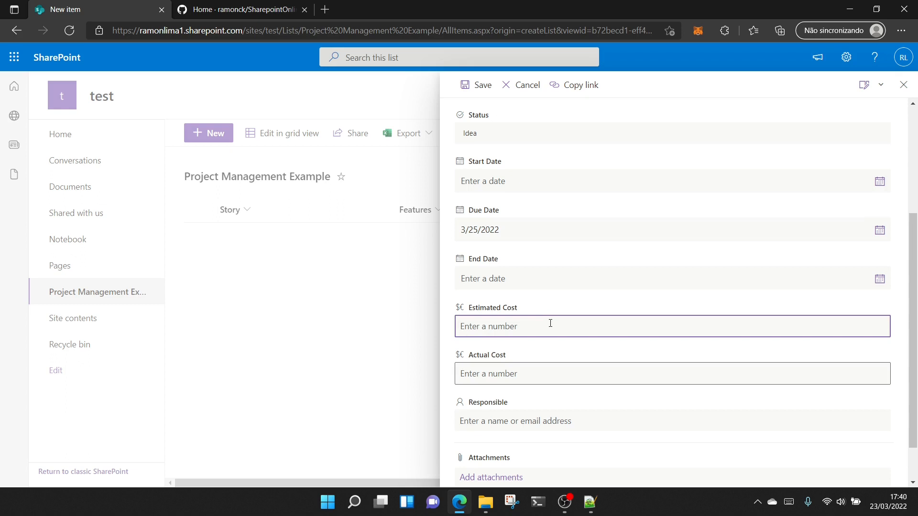
{"action": "type", "text": "5000"}
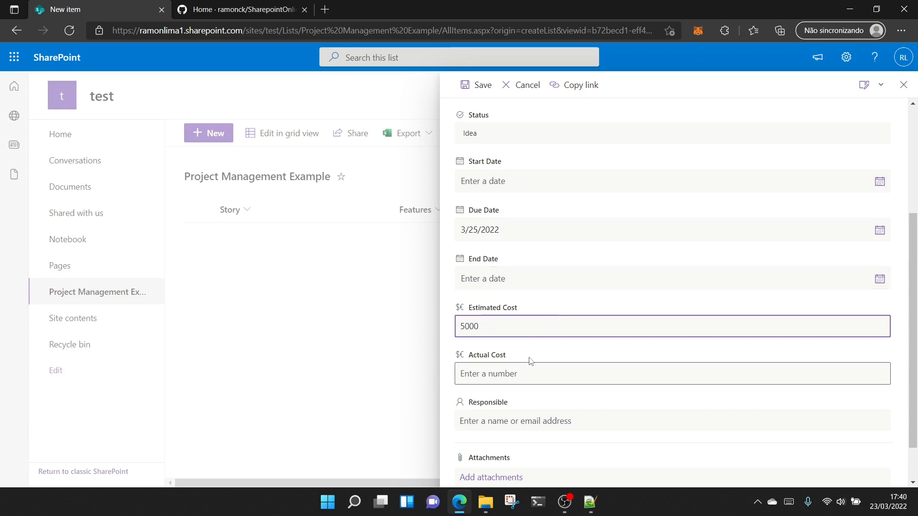
{"action": "scroll", "coordinate": [557, 361], "scroll_direction": "down", "scroll_amount": 1}
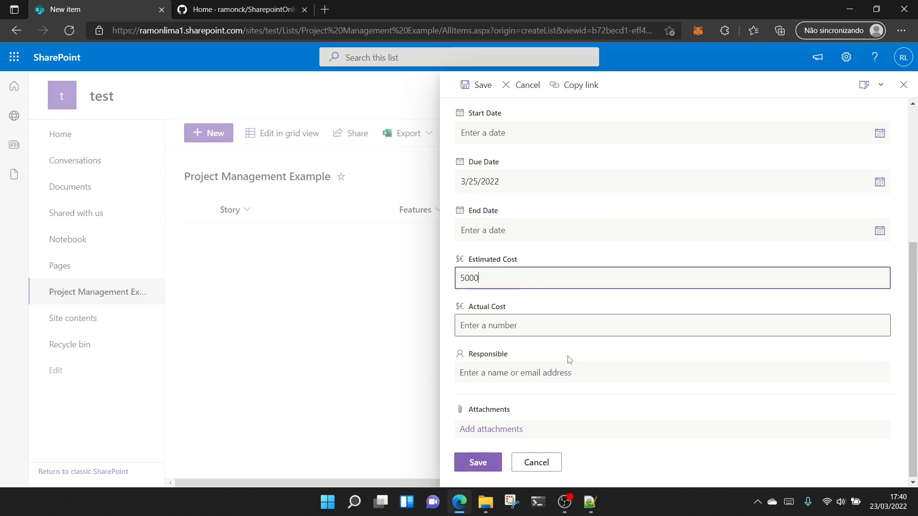
{"action": "left_click", "coordinate": [519, 374]}
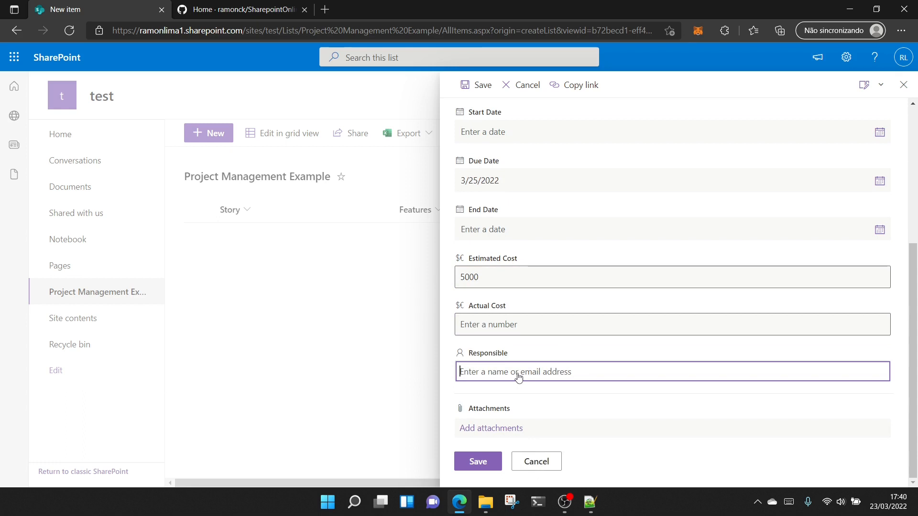
{"action": "type", "text": "Test"}
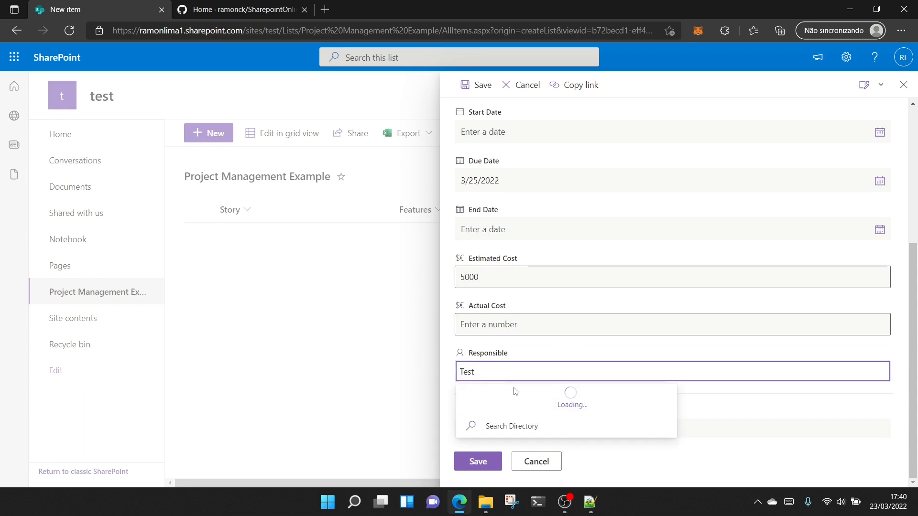
{"action": "left_click", "coordinate": [504, 261]}
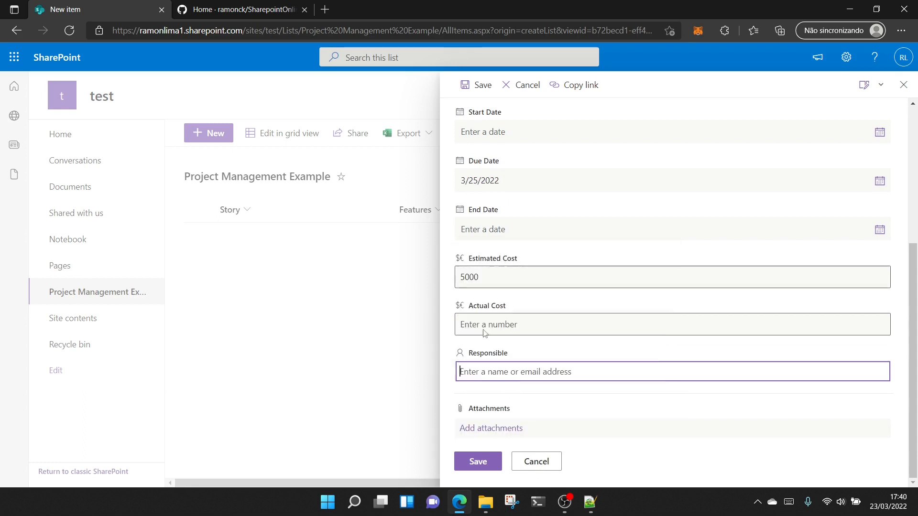
Step: Save the new "Procure Servers" item to the list
{"action": "left_click", "coordinate": [473, 462]}
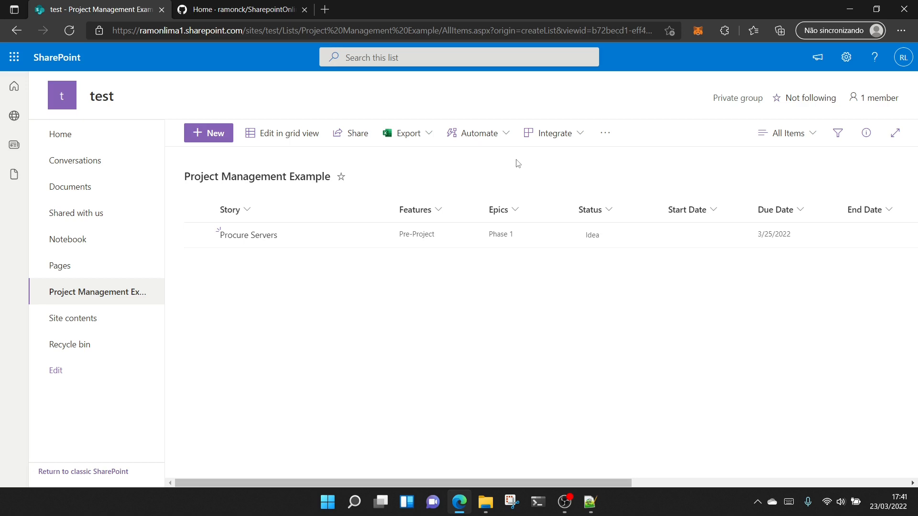
Step: Switch to the SharepointOnline repository on GitHub and open README.md in the projectmanagement folder
{"action": "left_click", "coordinate": [261, 6]}
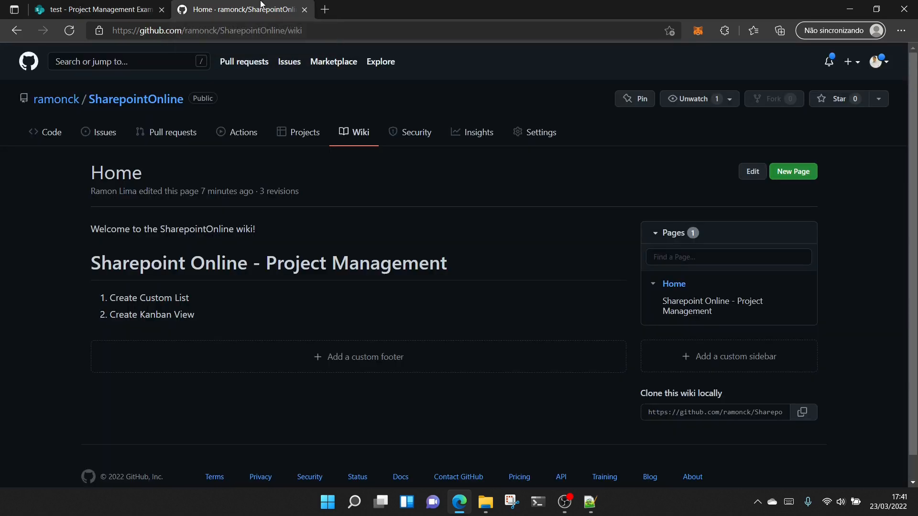
{"action": "left_click", "coordinate": [52, 142]}
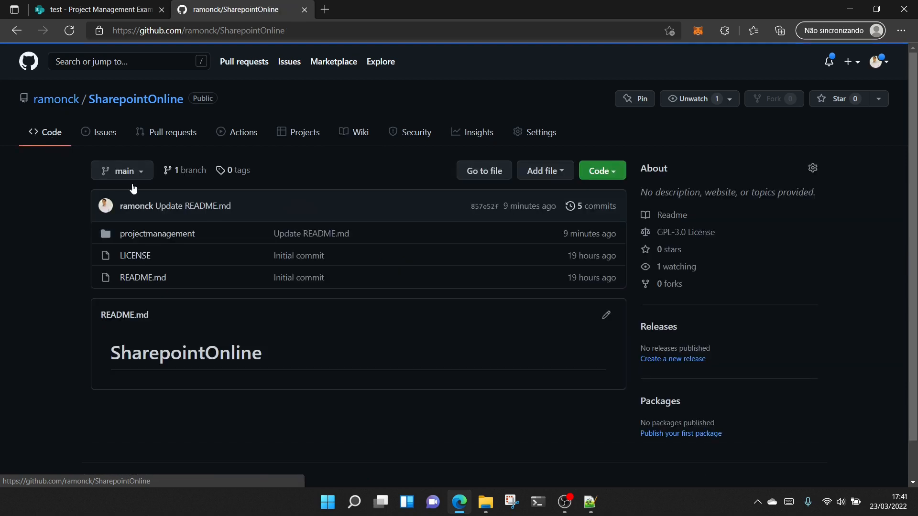
{"action": "left_click", "coordinate": [180, 239]}
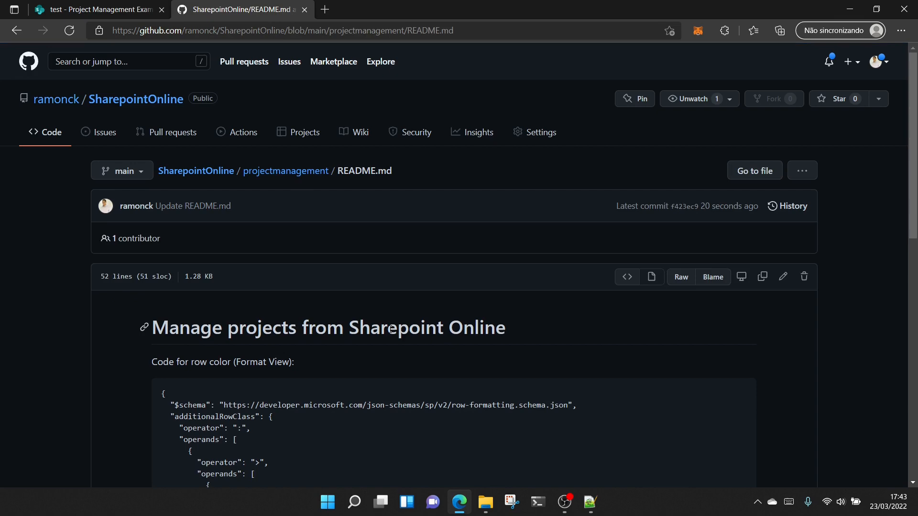
Step: Copy the complete row color JSON code for Format View from the README
{"action": "scroll", "coordinate": [390, 329], "scroll_direction": "down", "scroll_amount": 4}
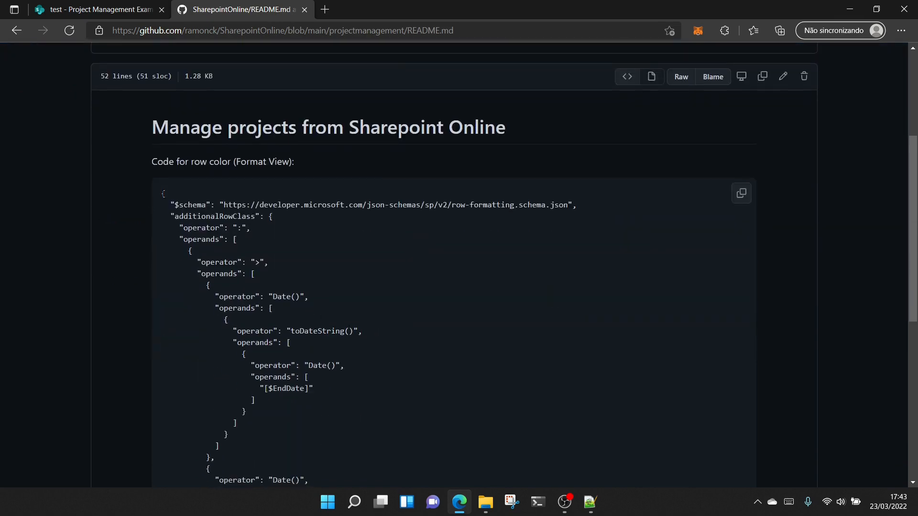
{"action": "left_click_drag", "start_coordinate": [162, 193], "coordinate": [357, 354]}
{"action": "scroll", "coordinate": [367, 385], "scroll_direction": "down", "scroll_amount": 8}
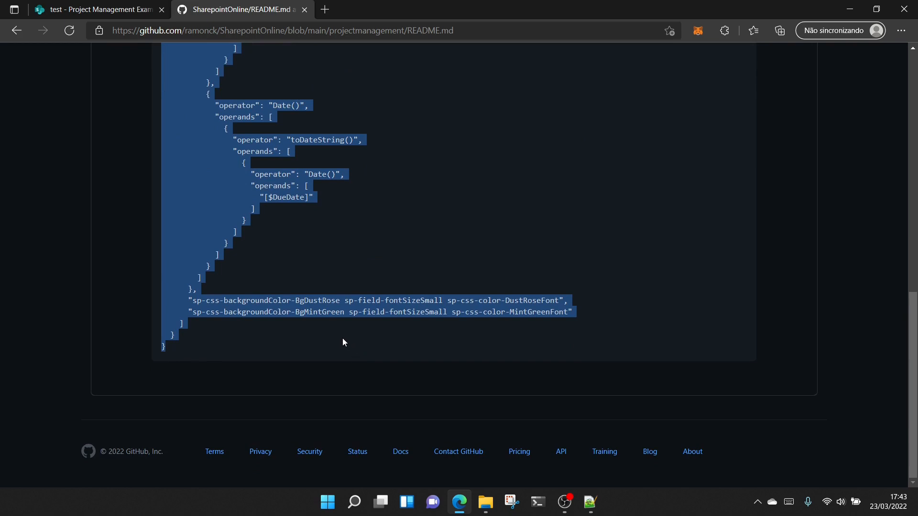
{"action": "scroll", "coordinate": [286, 203], "scroll_direction": "up", "scroll_amount": 4}
{"action": "scroll", "coordinate": [333, 232], "scroll_direction": "up", "scroll_amount": 1}
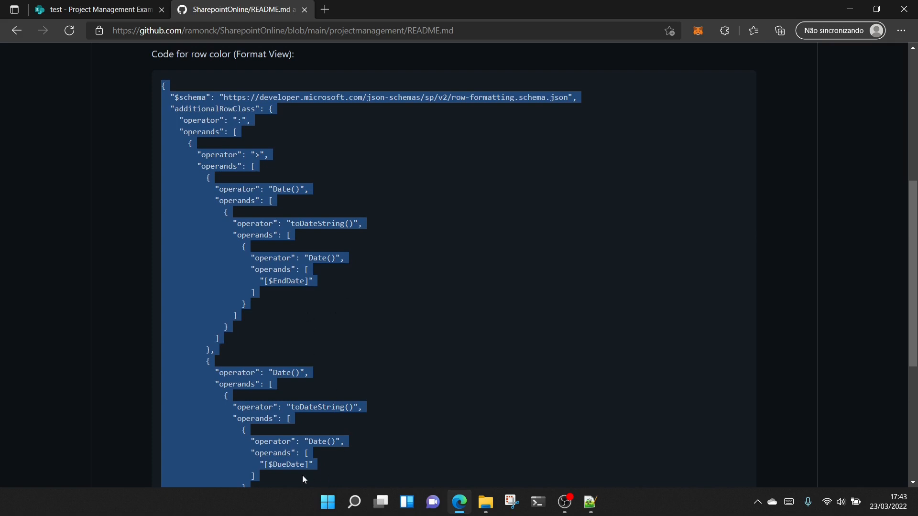
Step: Back in the SharePoint list, replace the All Items view's formatting JSON with the copied row color code, save it and close the formatting pane
{"action": "left_click", "coordinate": [106, 7]}
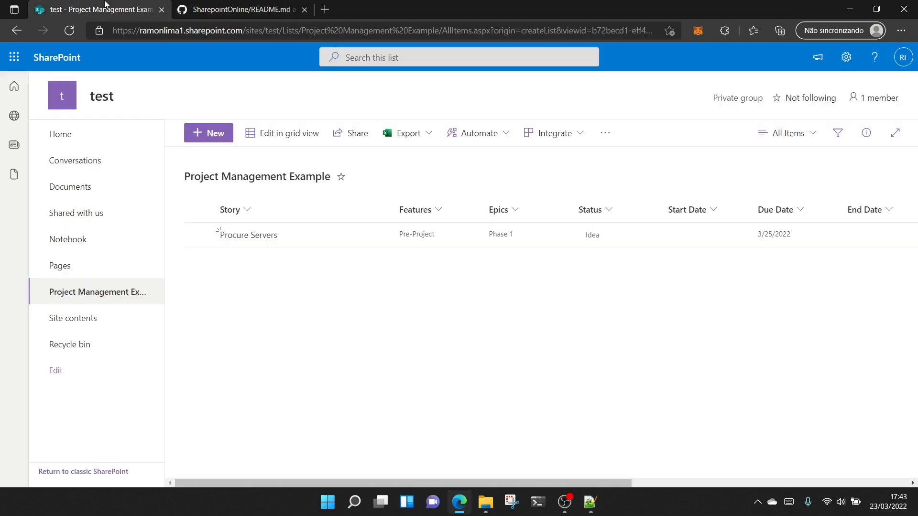
{"action": "left_click", "coordinate": [790, 137]}
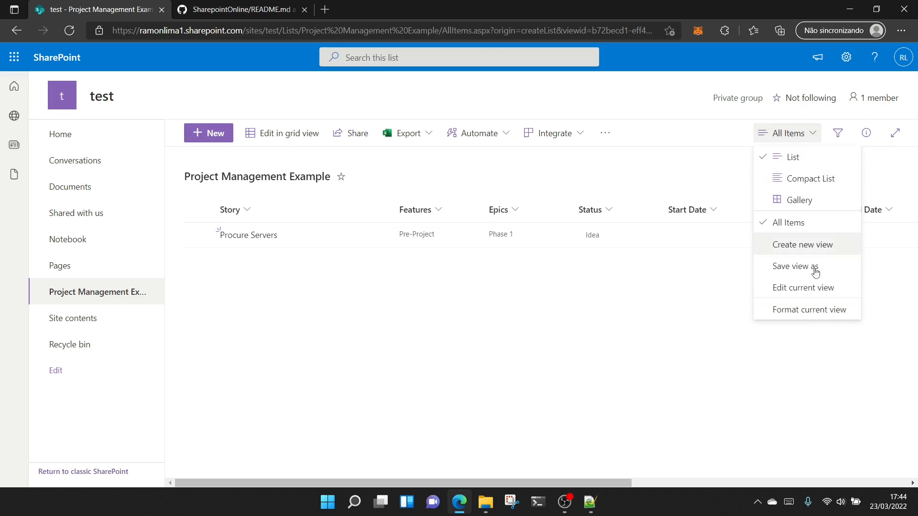
{"action": "left_click", "coordinate": [812, 314]}
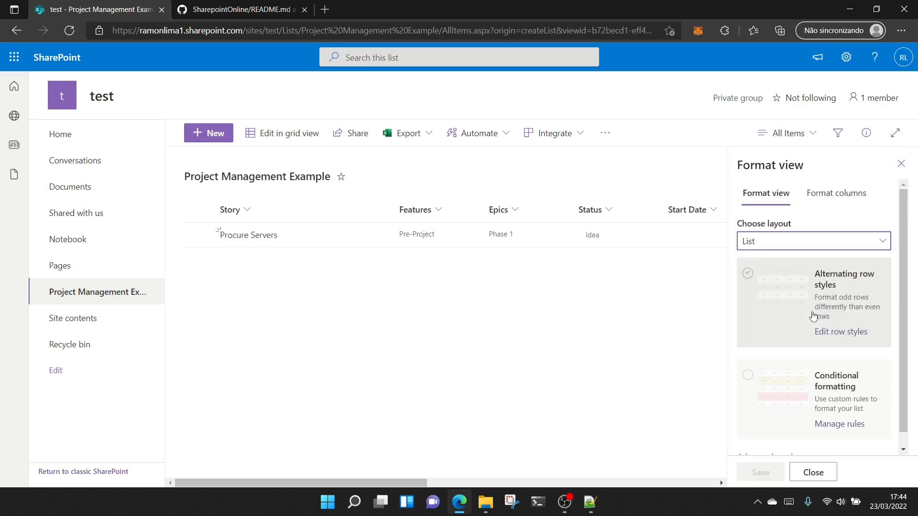
{"action": "scroll", "coordinate": [807, 386], "scroll_direction": "down", "scroll_amount": 1}
{"action": "left_click", "coordinate": [768, 443]}
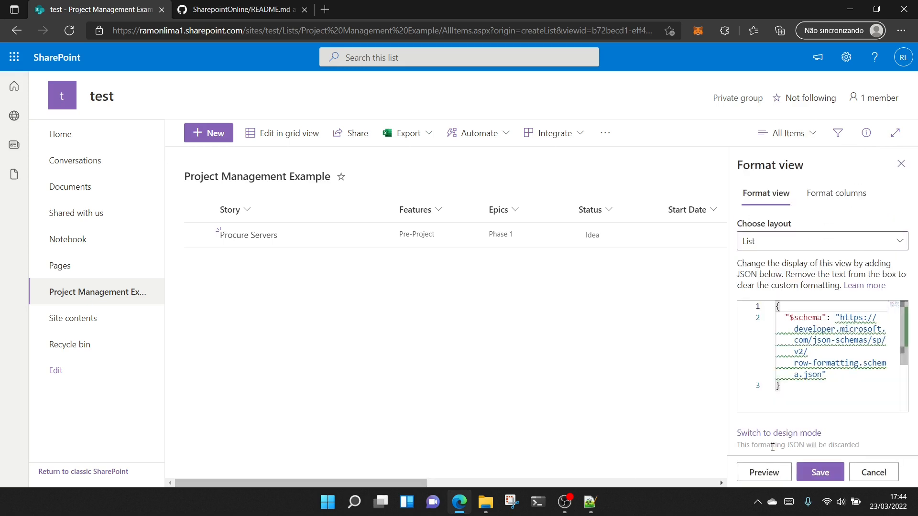
{"action": "key", "text": "ctrl+a"}
{"action": "key", "text": "ctrl+v"}
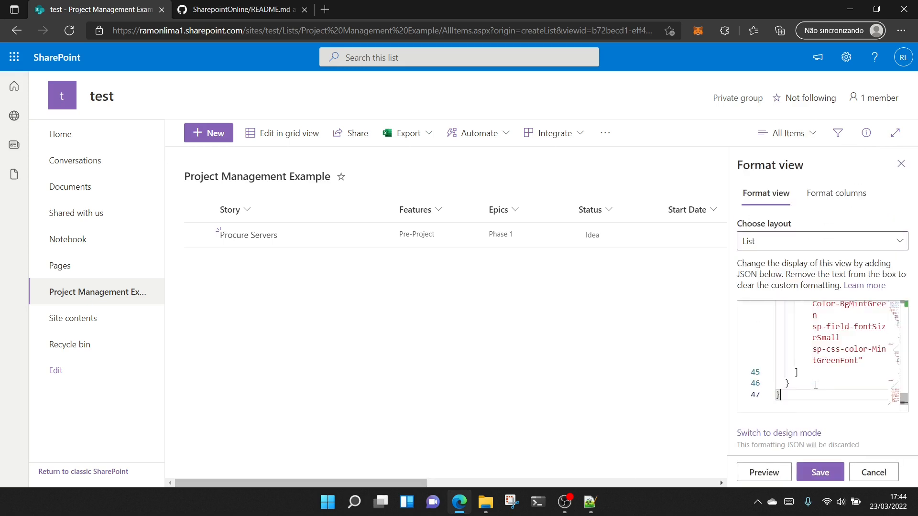
{"action": "left_click", "coordinate": [816, 473]}
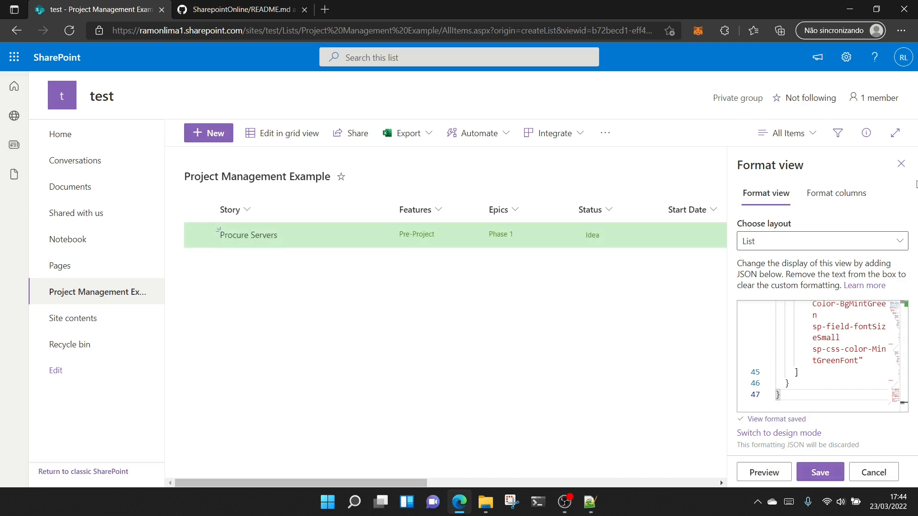
{"action": "left_click", "coordinate": [901, 164]}
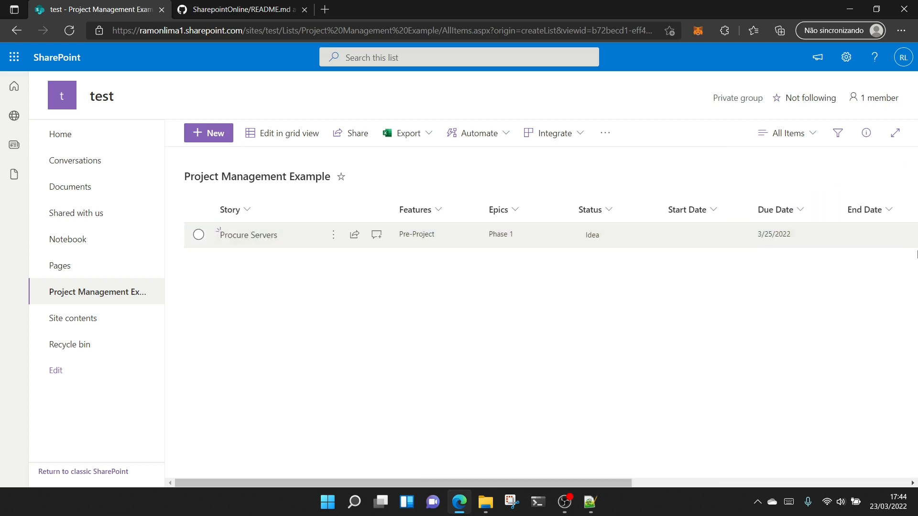
Step: Start a new list item with the story "Procure Developers", features "Pre-Project" and epics "Phase 1"
{"action": "left_click", "coordinate": [216, 139]}
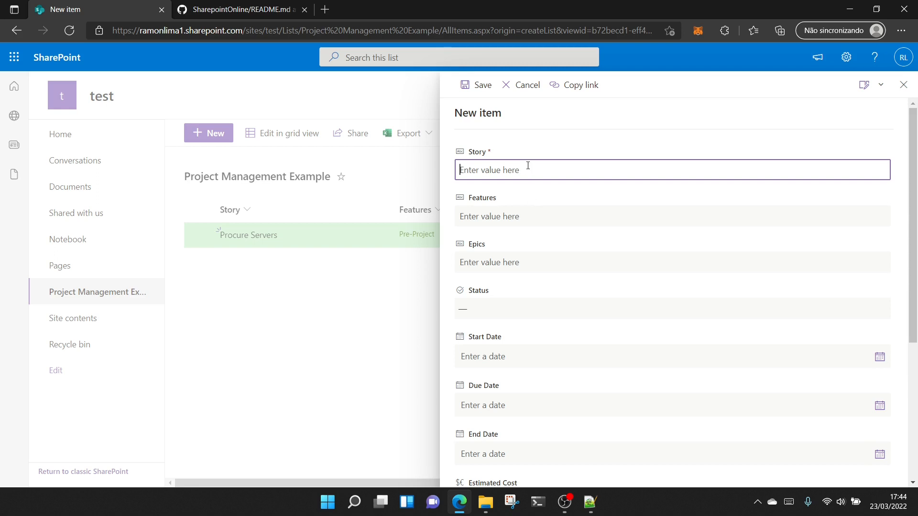
{"action": "type", "text": "Procure Developers"}
{"action": "left_click", "coordinate": [514, 216]}
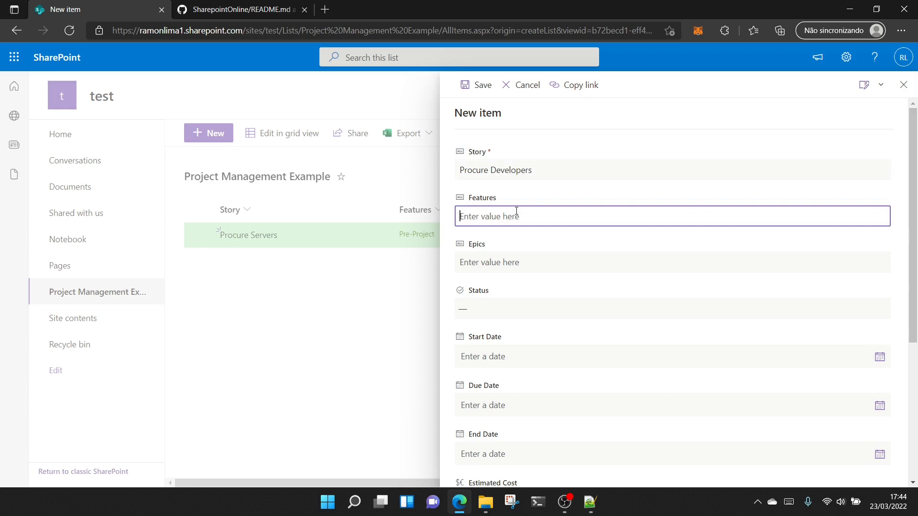
{"action": "type", "text": "Pre-Project"}
{"action": "left_click", "coordinate": [491, 259]}
{"action": "type", "text": "Phase"}
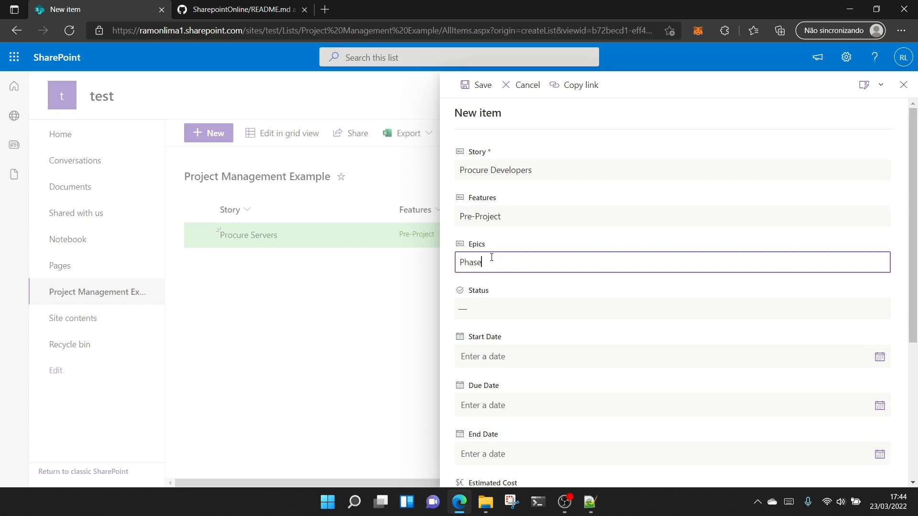
{"action": "type", "text": " 1"}
Step: Set the status of the Procure Developers item to Done
{"action": "left_click", "coordinate": [560, 311]}
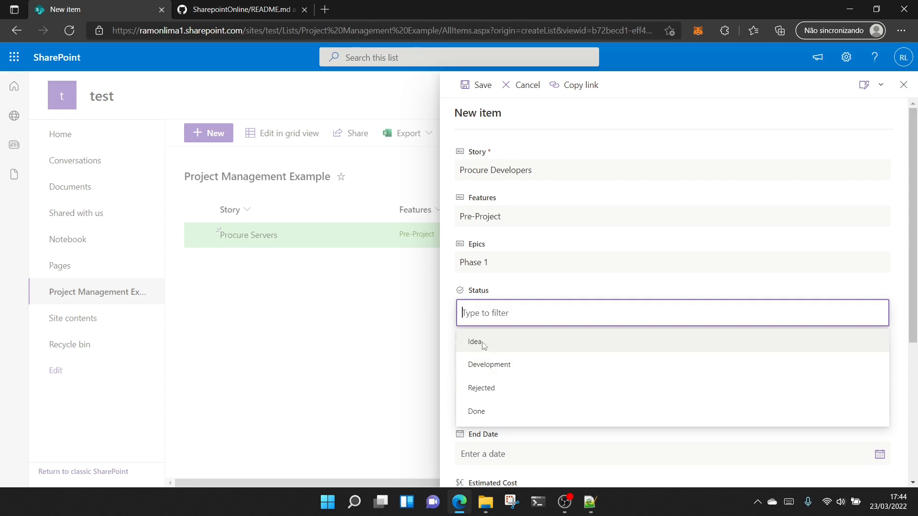
{"action": "left_click", "coordinate": [494, 376]}
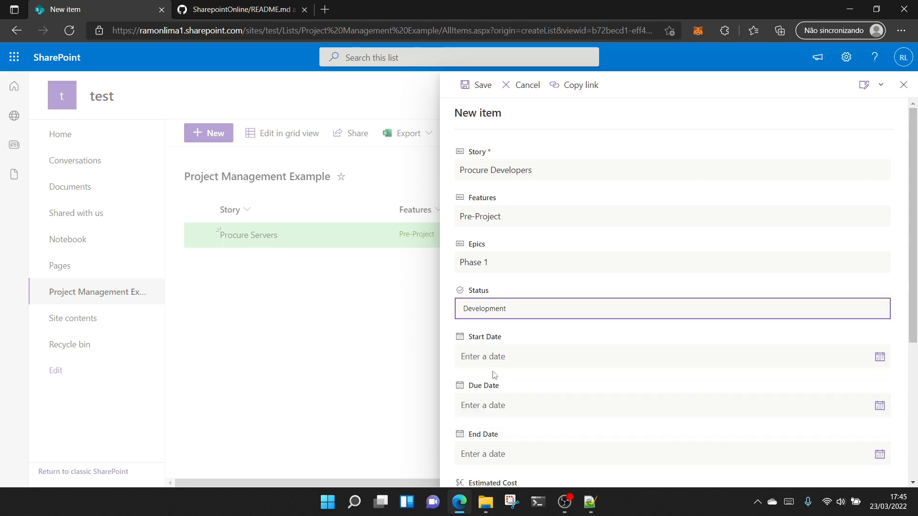
{"action": "left_click", "coordinate": [531, 307]}
{"action": "left_click", "coordinate": [526, 415]}
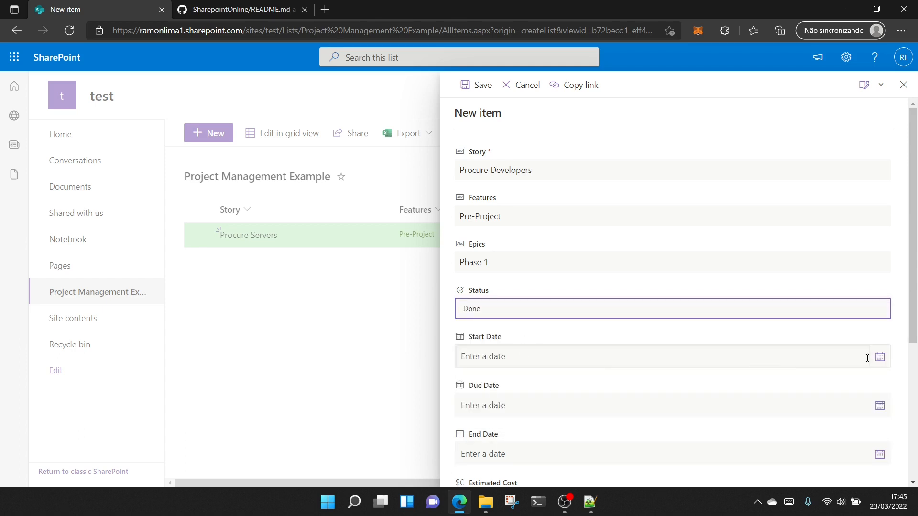
Step: Set the item's start date to 3/14/2022, due date to 3/16/2022 and end date to 3/18/2022
{"action": "left_click", "coordinate": [879, 357]}
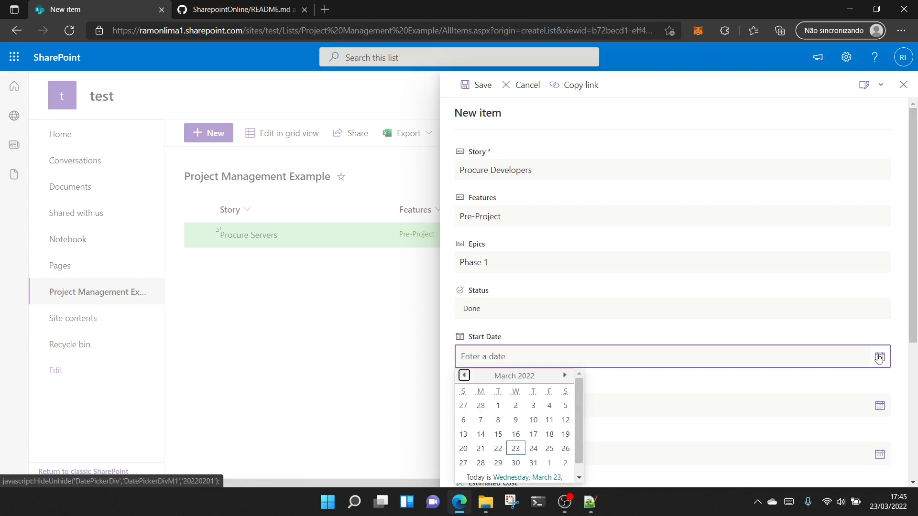
{"action": "left_click", "coordinate": [481, 436]}
{"action": "left_click", "coordinate": [880, 407]}
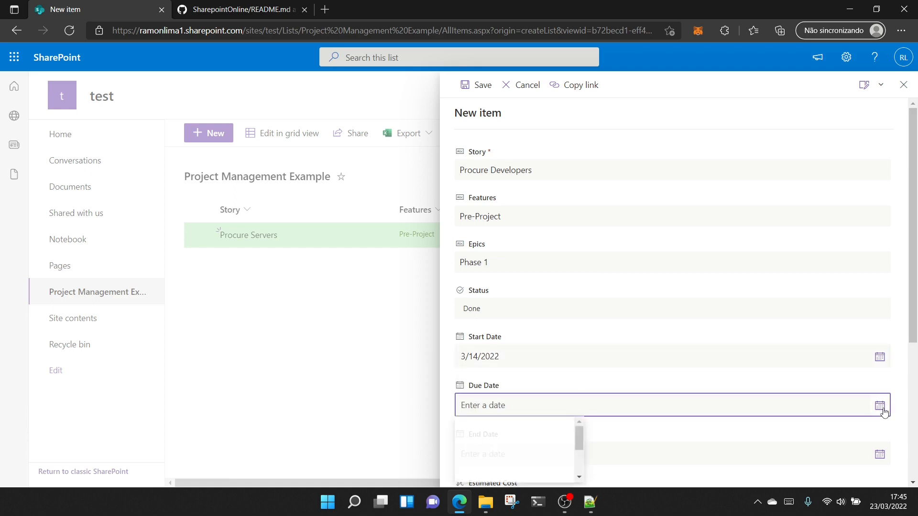
{"action": "scroll", "coordinate": [580, 322], "scroll_direction": "down", "scroll_amount": 2}
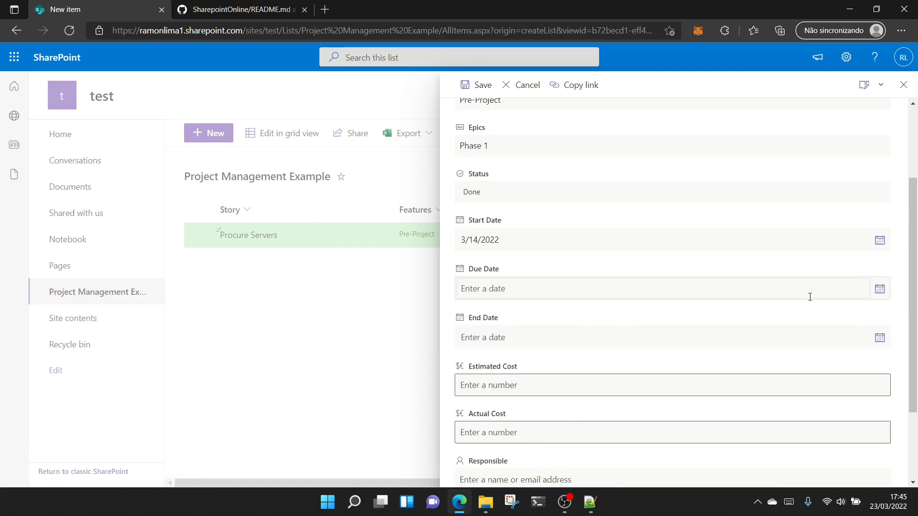
{"action": "left_click", "coordinate": [880, 289]}
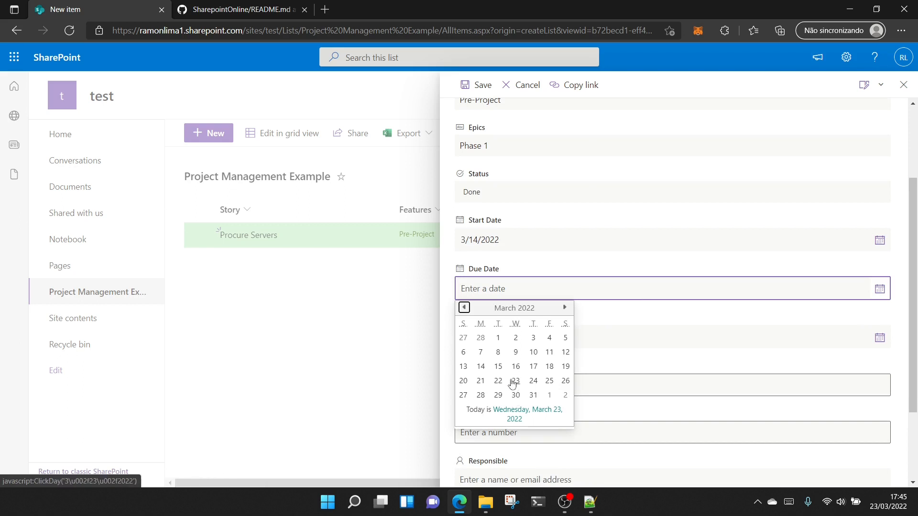
{"action": "left_click", "coordinate": [515, 367]}
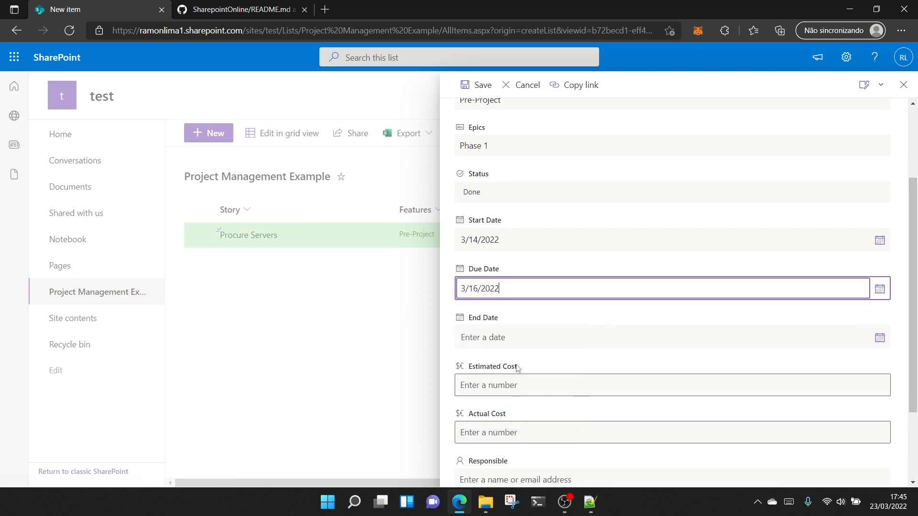
{"action": "left_click", "coordinate": [880, 338]}
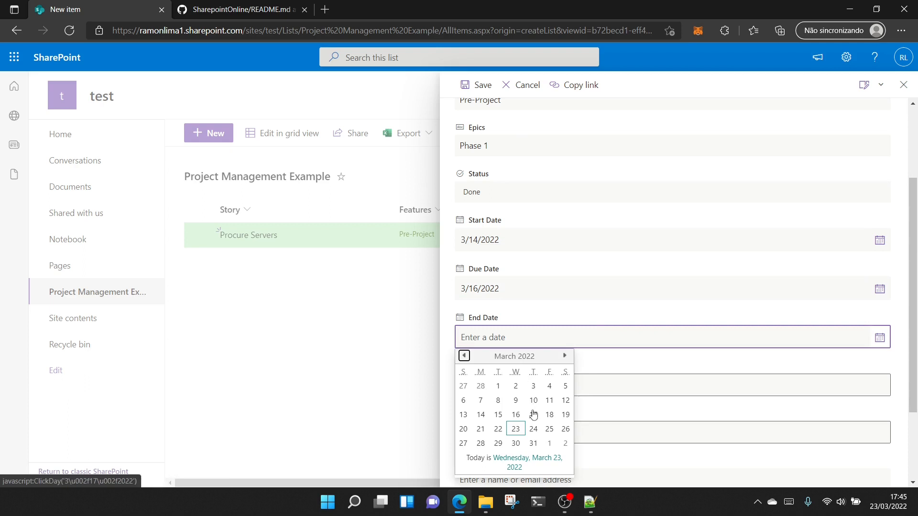
{"action": "left_click", "coordinate": [549, 415]}
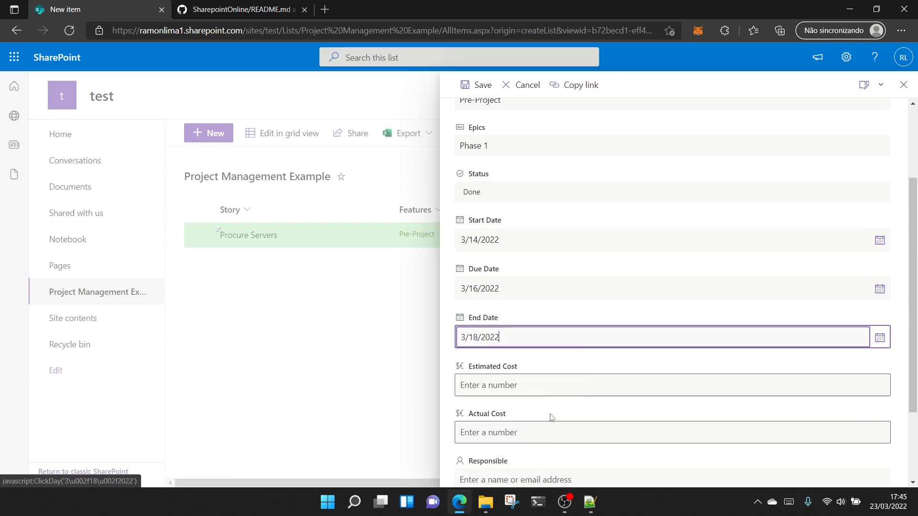
Step: Enter an estimated cost of 500 for the Procure Developers item and save it to the list
{"action": "left_click", "coordinate": [489, 386]}
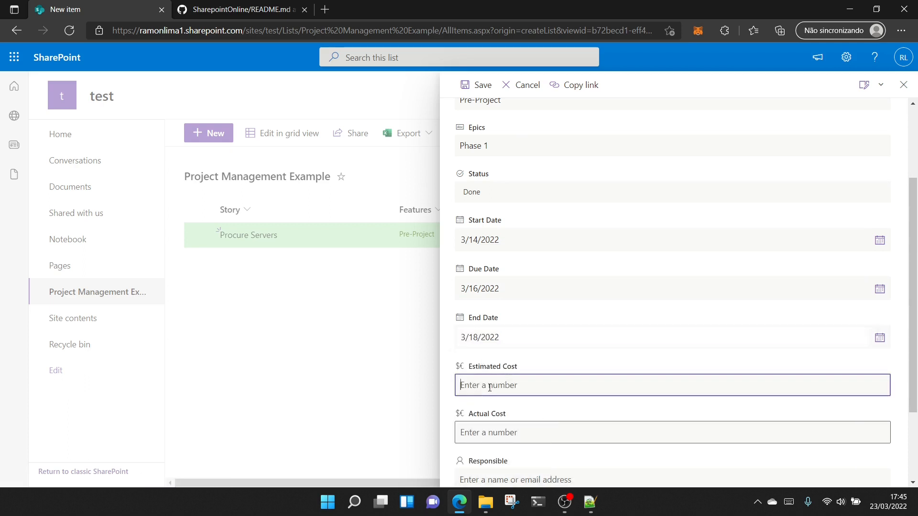
{"action": "type", "text": "500"}
{"action": "left_click", "coordinate": [447, 367]}
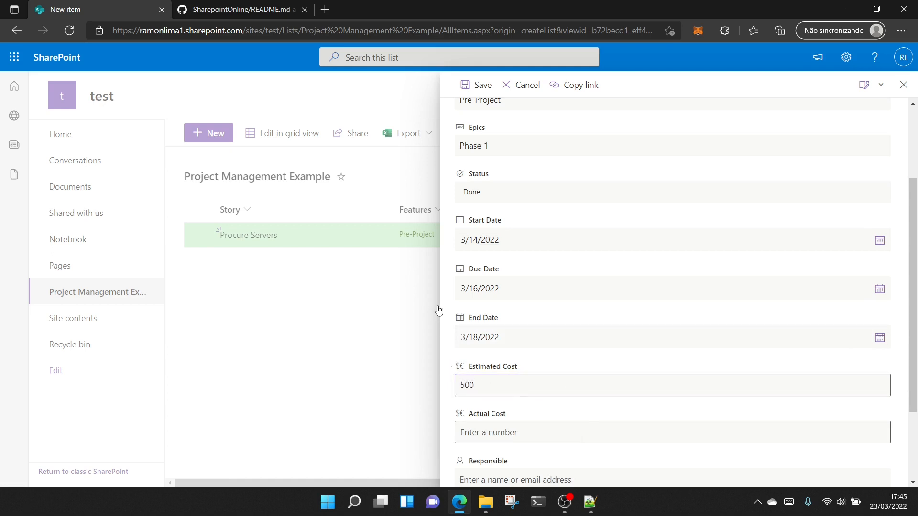
{"action": "scroll", "coordinate": [767, 356], "scroll_direction": "down", "scroll_amount": 3}
{"action": "left_click", "coordinate": [492, 463]}
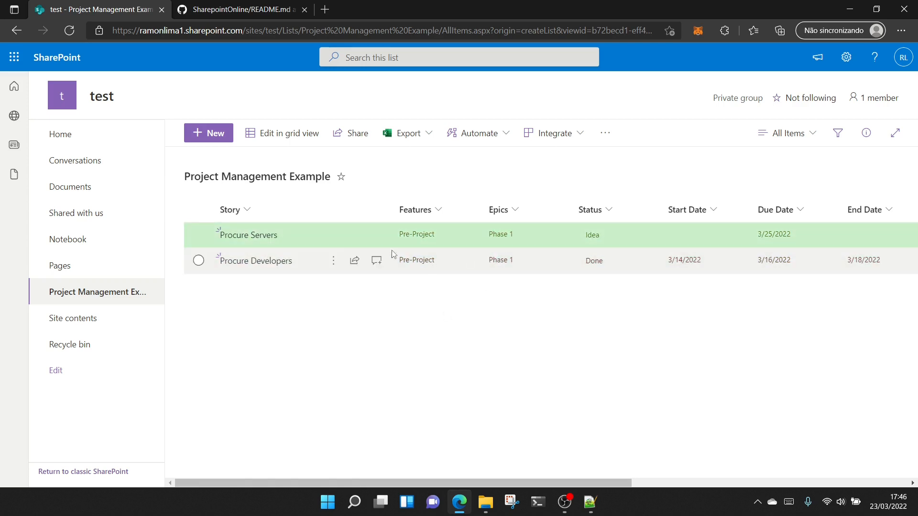
Step: Start another new list item with the story "Developing Home Page" and place the cursor in its Features field
{"action": "left_click", "coordinate": [205, 137]}
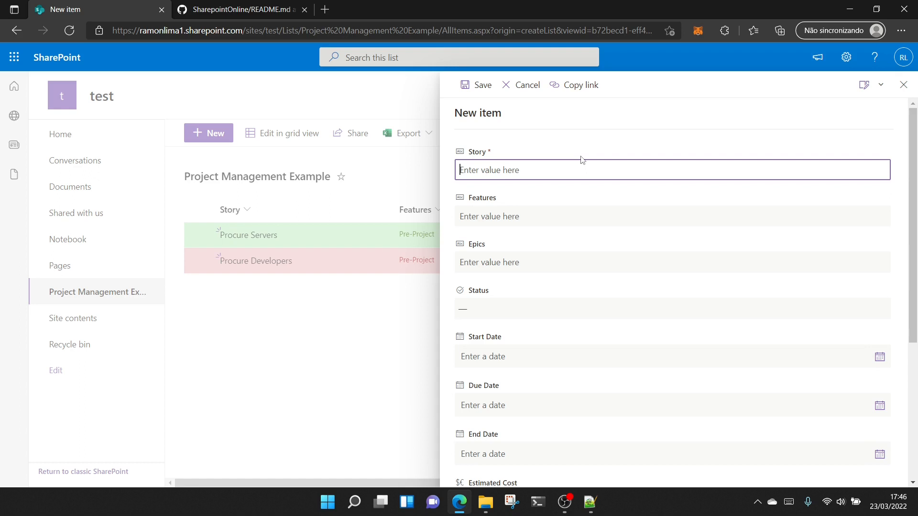
{"action": "type", "text": "Developing Home Pag3e"}
{"action": "key", "text": "BackSpace"}
{"action": "key", "text": "BackSpace"}
{"action": "type", "text": "e"}
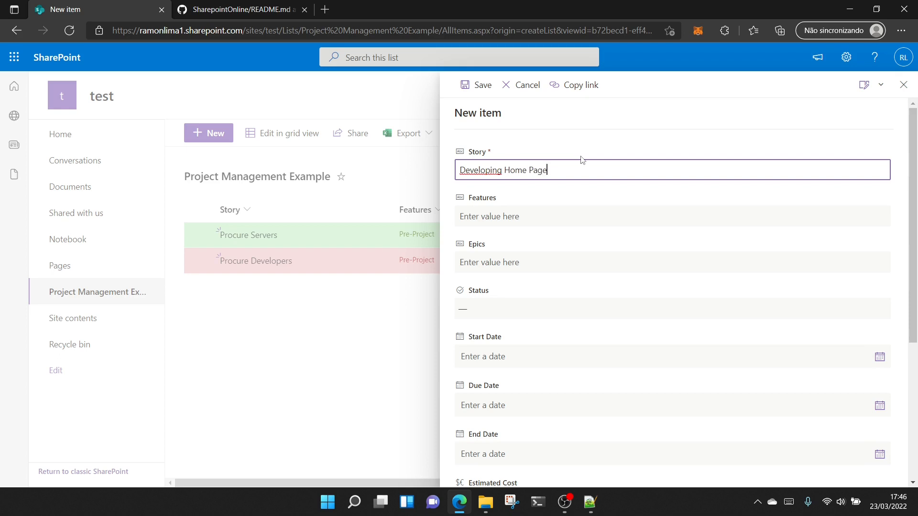
{"action": "left_click", "coordinate": [530, 218]}
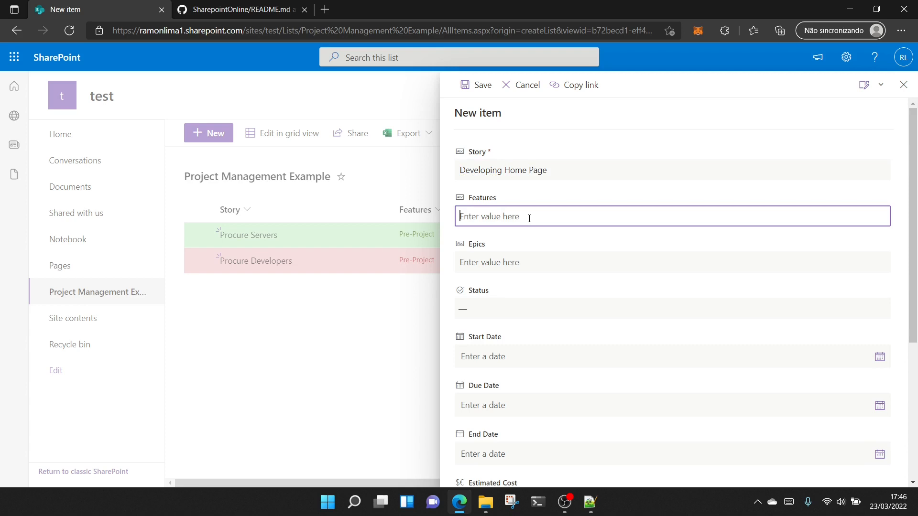
{"action": "type", "text": "Deve"}
{"action": "key", "text": "BackSpace"}
{"action": "key", "text": "BackSpace"}
{"action": "key", "text": "BackSpace"}
{"action": "key", "text": "BackSpace"}
{"action": "type", "text": "Coding"}
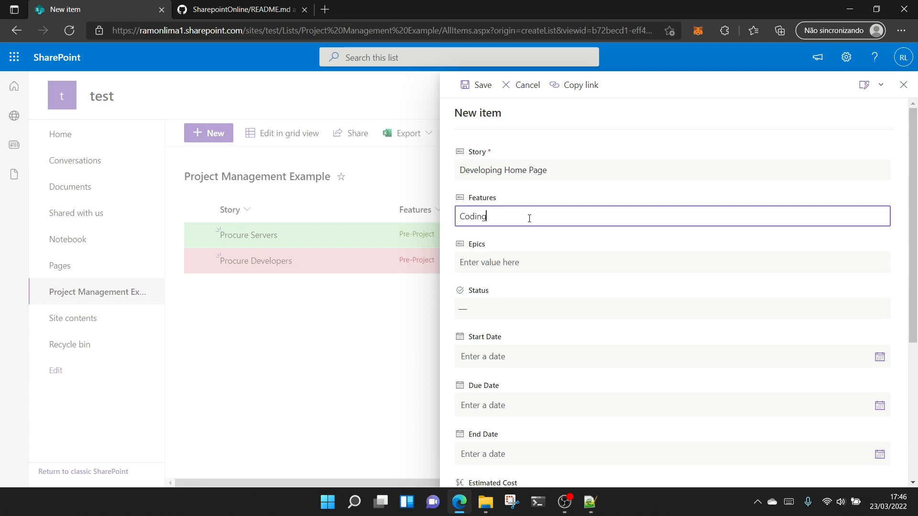
{"action": "key", "text": "BackSpace"}
{"action": "key", "text": "BackSpace"}
{"action": "key", "text": "BackSpace"}
{"action": "key", "text": "BackSpace"}
{"action": "key", "text": "BackSpace"}
{"action": "key", "text": "BackSpace"}
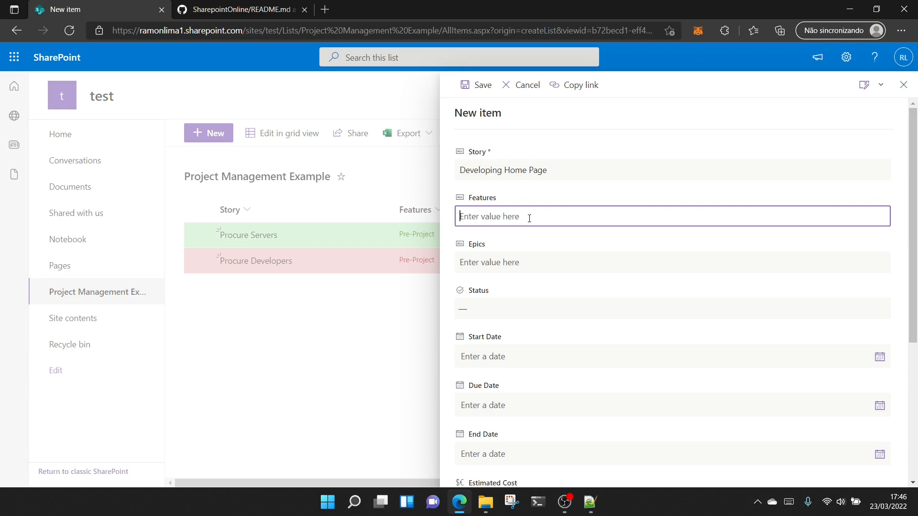
Step: Enter "Home Page" as the new item's features and "Phase 1" as its epics
{"action": "type", "text": "HomePage"}
{"action": "key", "text": "Left"}
{"action": "key", "text": "Left"}
{"action": "key", "text": "Left"}
{"action": "key", "text": "Left"}
{"action": "left_click", "coordinate": [502, 268]}
{"action": "type", "text": "Phase 1"}
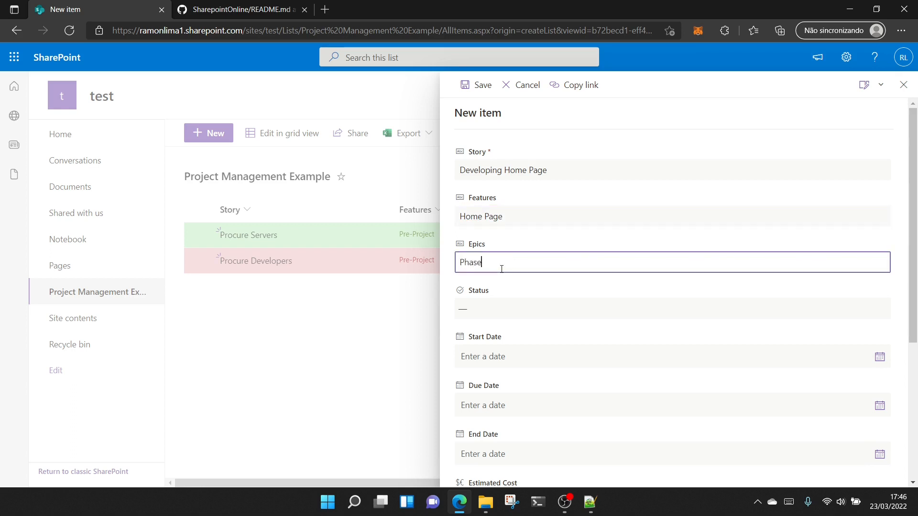
Step: Set the Developing Home Page item's status to Idea and its due date to 4/14/2022
{"action": "left_click", "coordinate": [491, 306]}
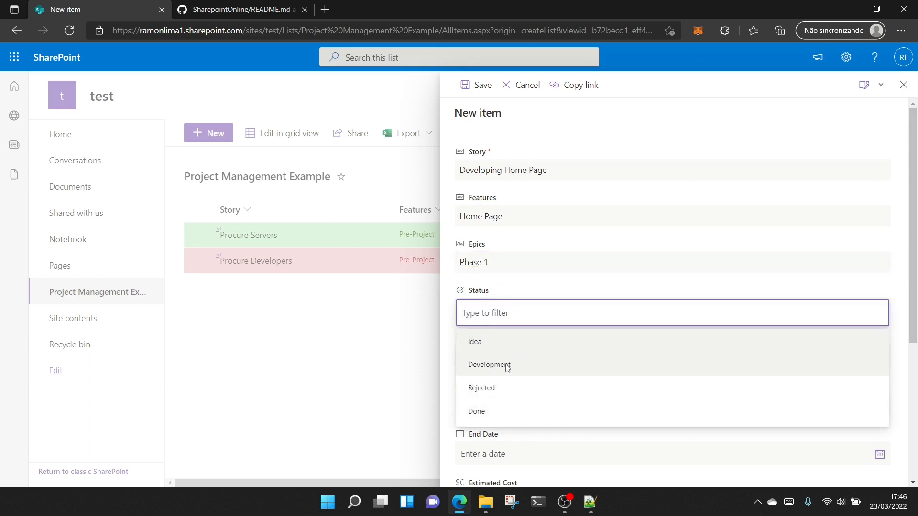
{"action": "left_click", "coordinate": [488, 344]}
{"action": "scroll", "coordinate": [541, 367], "scroll_direction": "down", "scroll_amount": 2}
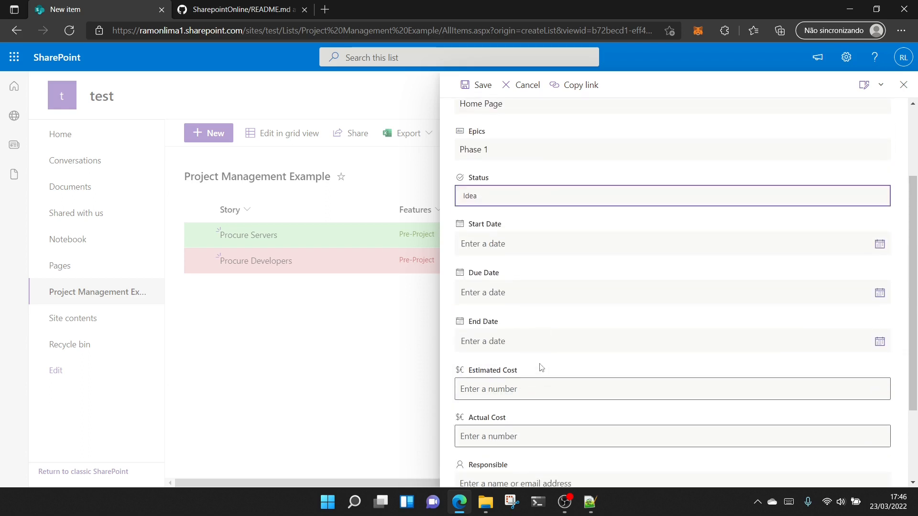
{"action": "left_click", "coordinate": [572, 287]}
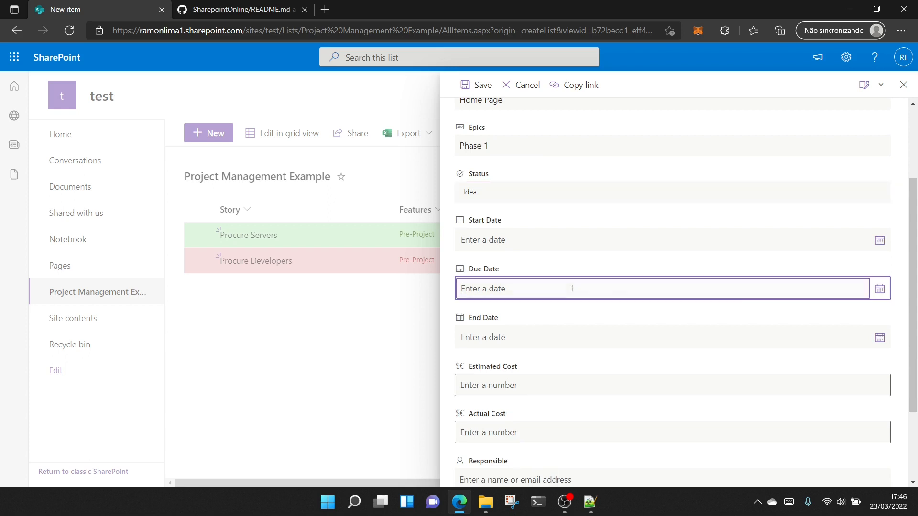
{"action": "left_click", "coordinate": [885, 289]}
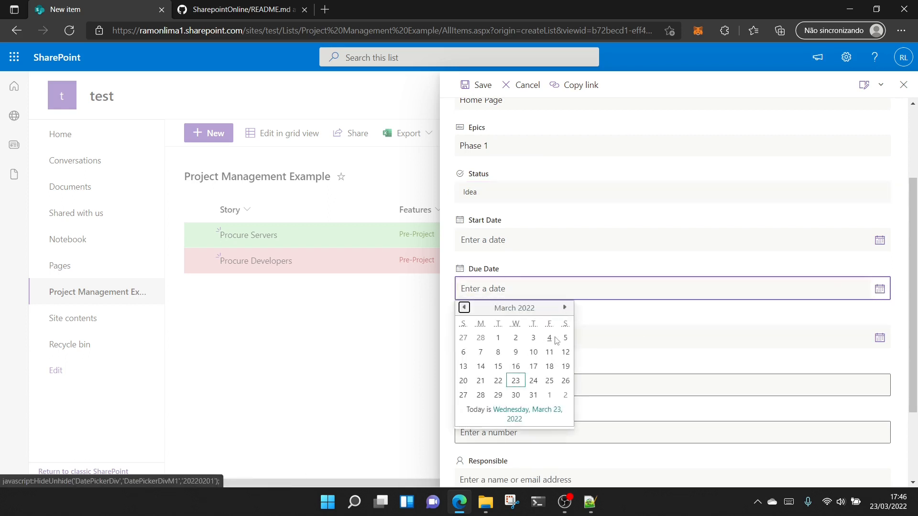
{"action": "left_click", "coordinate": [565, 307]}
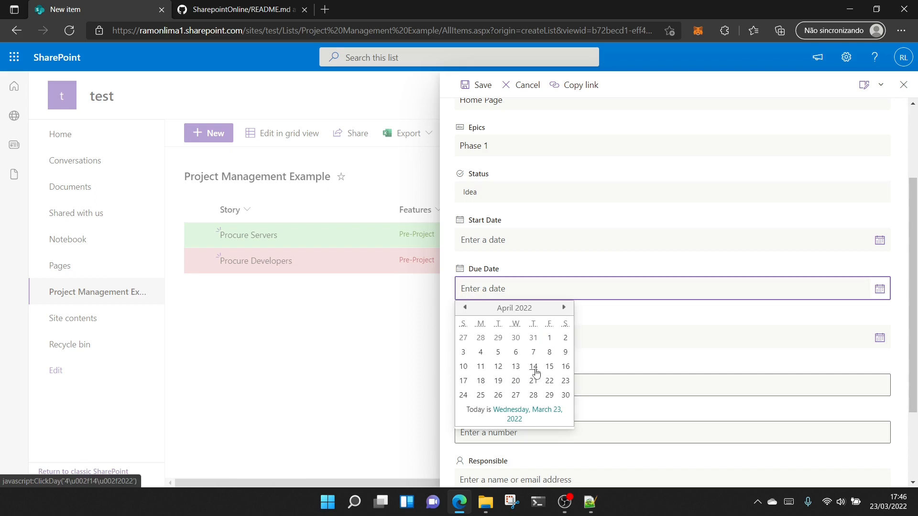
{"action": "left_click", "coordinate": [533, 366]}
Step: Enter an estimated cost of 5000 for the Developing Home Page item and save it to the list
{"action": "scroll", "coordinate": [533, 371], "scroll_direction": "down", "scroll_amount": 3}
{"action": "left_click", "coordinate": [507, 277]}
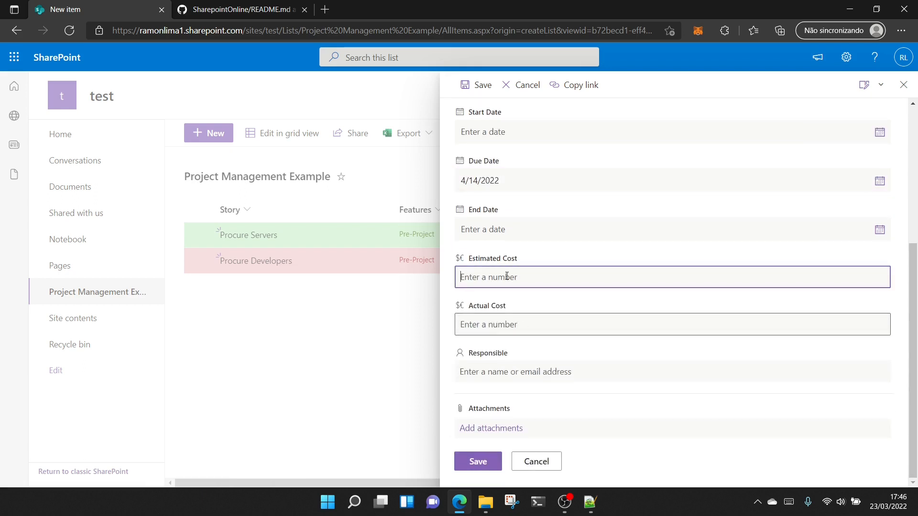
{"action": "type", "text": "1"}
{"action": "key", "text": "BackSpace"}
{"action": "type", "text": "5000"}
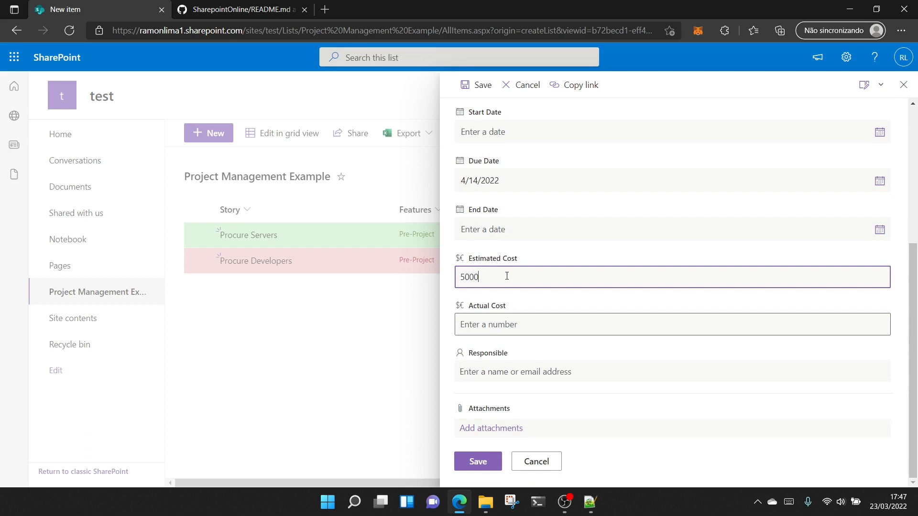
{"action": "left_click", "coordinate": [485, 464]}
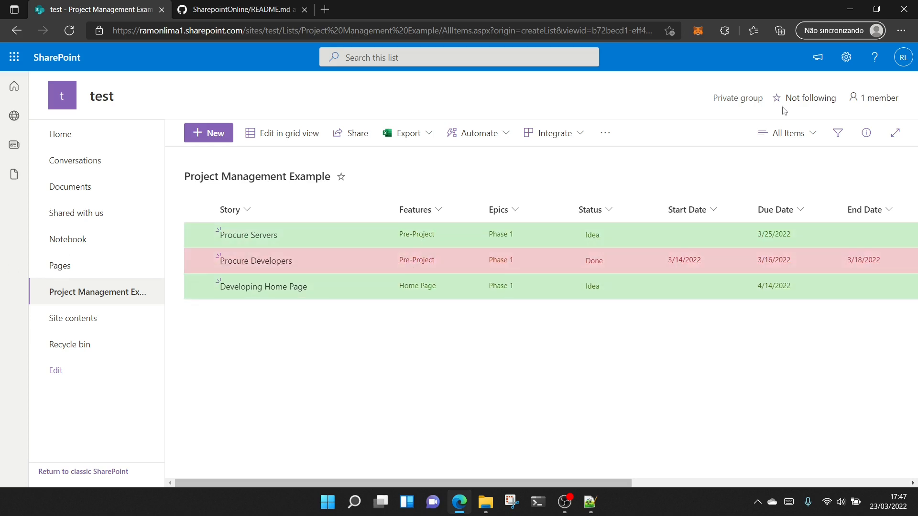
Step: Open the list's All Items view for editing and deselect the Features and Epics columns from display
{"action": "left_click", "coordinate": [813, 135]}
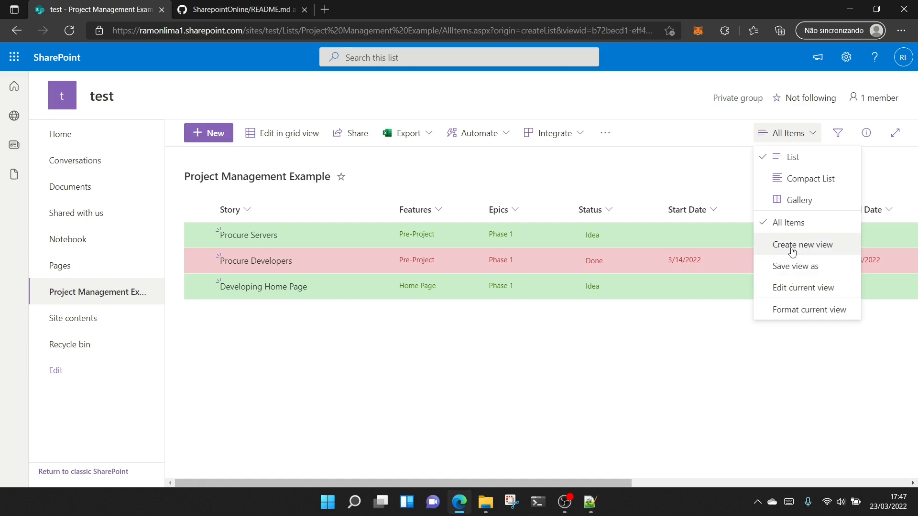
{"action": "left_click", "coordinate": [809, 295]}
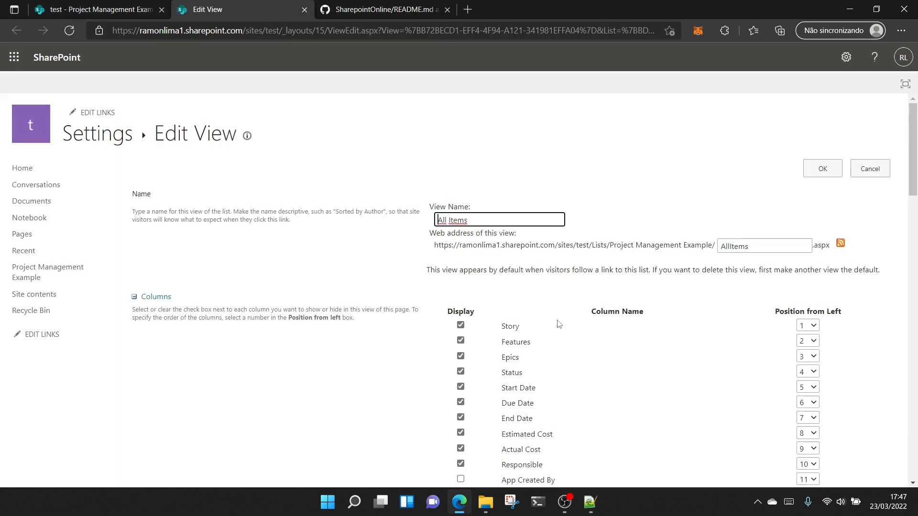
{"action": "scroll", "coordinate": [525, 317], "scroll_direction": "down", "scroll_amount": 2}
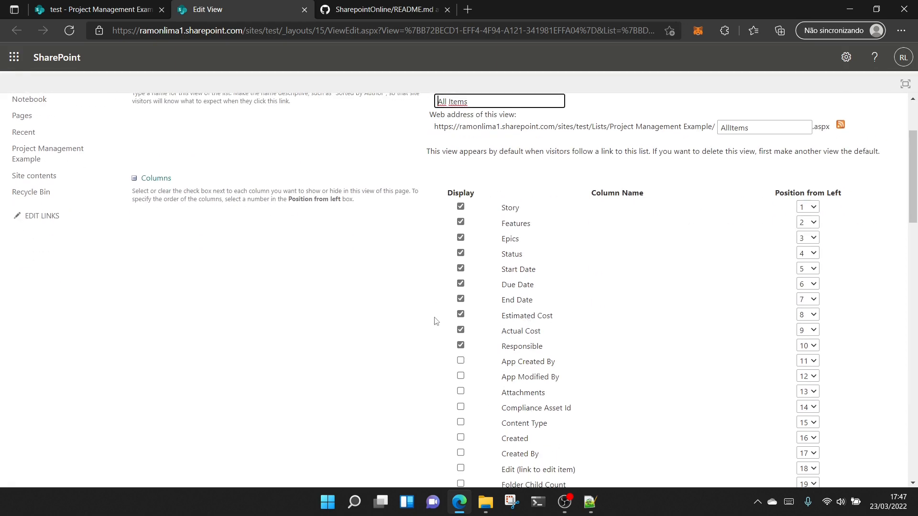
{"action": "scroll", "coordinate": [549, 299], "scroll_direction": "up", "scroll_amount": 1}
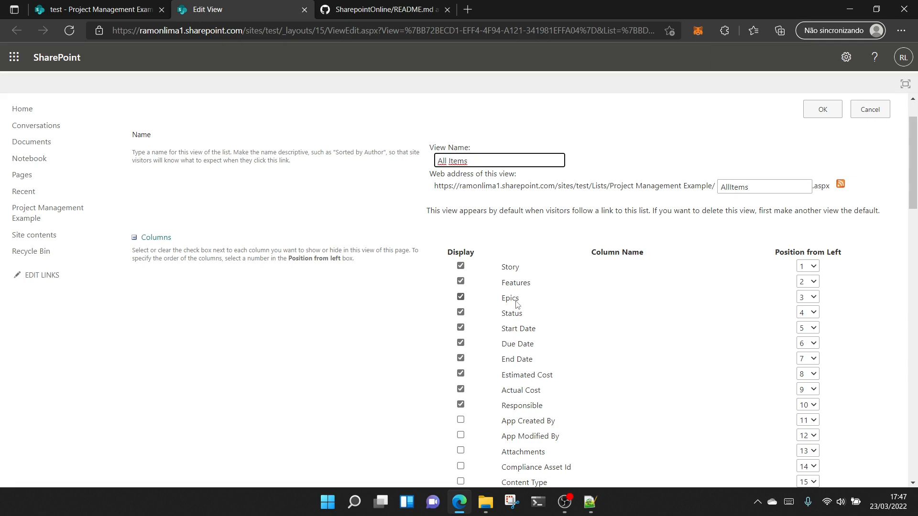
{"action": "left_click", "coordinate": [460, 283]}
{"action": "left_click", "coordinate": [459, 298]}
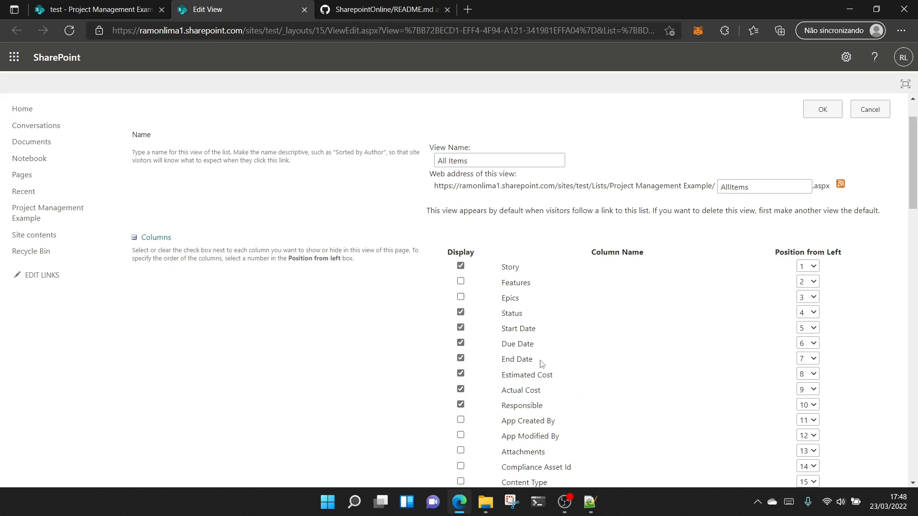
Step: Set the All Items view to sort first by the ID column in descending order
{"action": "scroll", "coordinate": [543, 364], "scroll_direction": "down", "scroll_amount": 5}
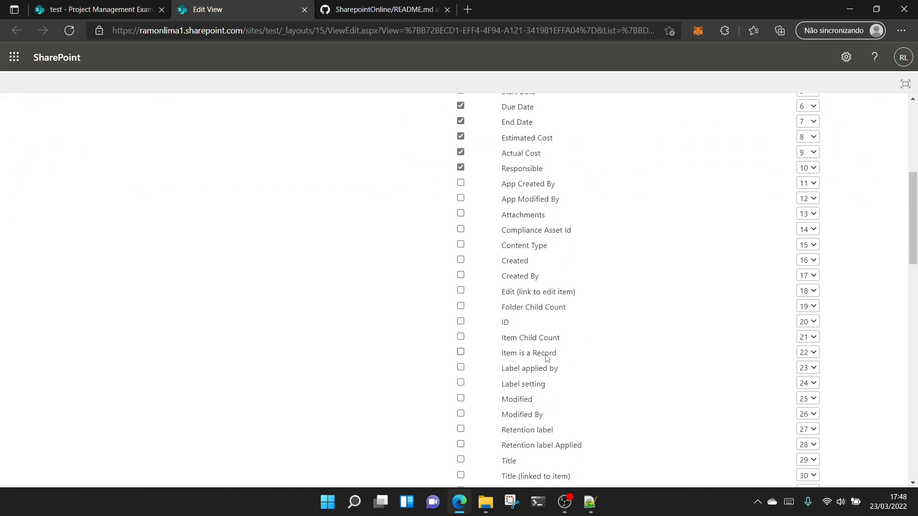
{"action": "scroll", "coordinate": [547, 357], "scroll_direction": "down", "scroll_amount": 10}
{"action": "scroll", "coordinate": [182, 294], "scroll_direction": "up", "scroll_amount": 3}
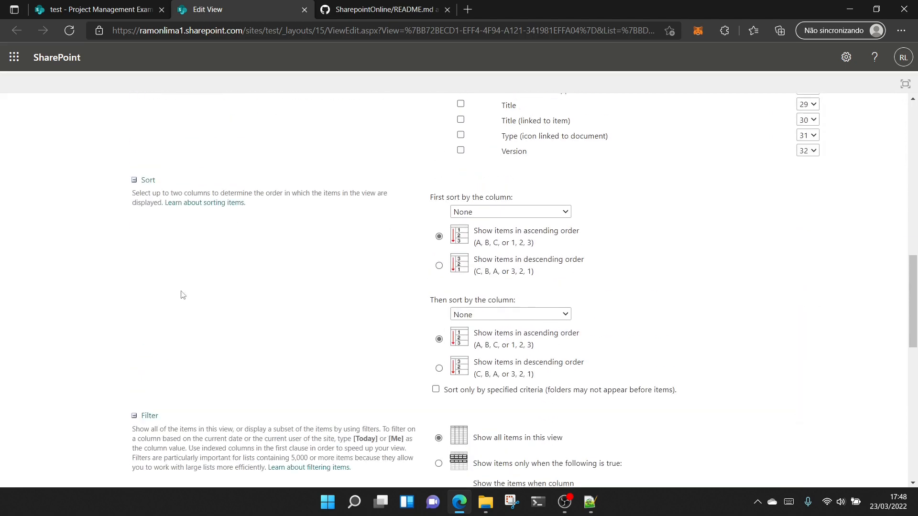
{"action": "scroll", "coordinate": [182, 294], "scroll_direction": "down", "scroll_amount": 4}
{"action": "scroll", "coordinate": [253, 300], "scroll_direction": "up", "scroll_amount": 3}
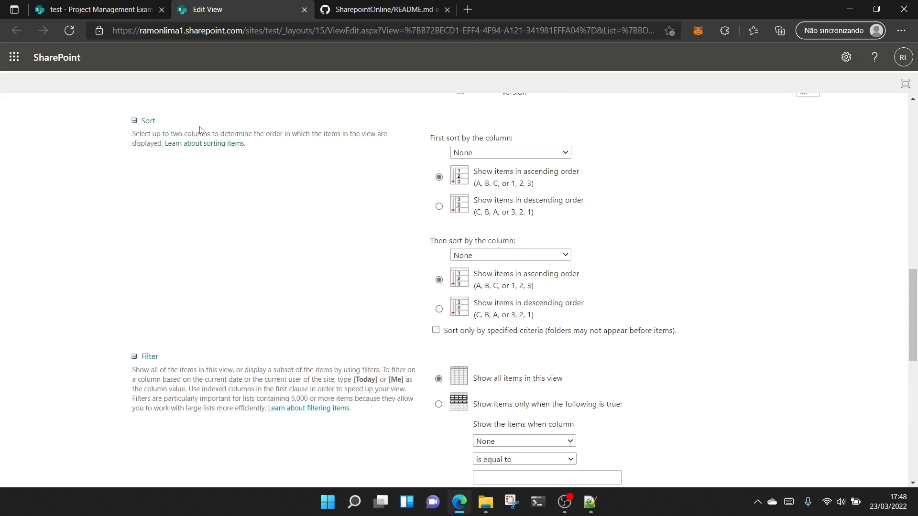
{"action": "left_click", "coordinate": [526, 159]}
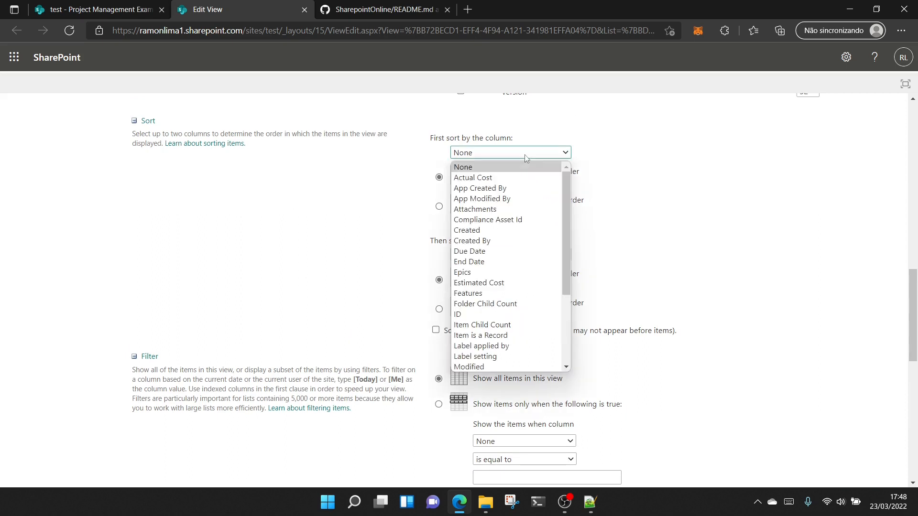
{"action": "left_click", "coordinate": [494, 315]}
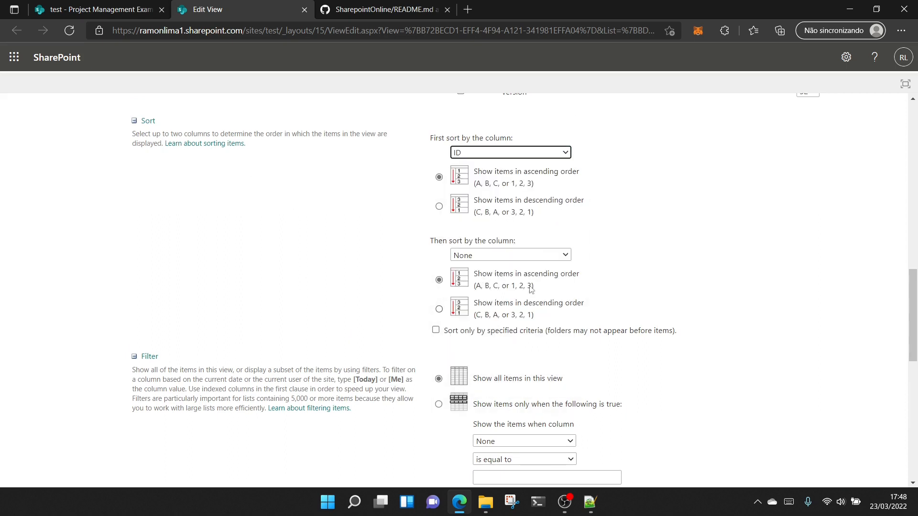
{"action": "left_click", "coordinate": [439, 207]}
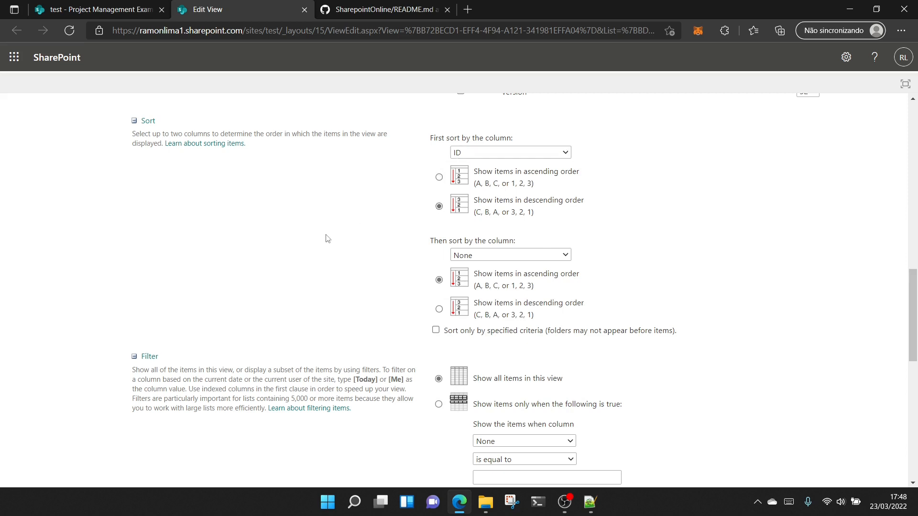
Step: Group the All Items view first by Epics and then by Features
{"action": "scroll", "coordinate": [327, 239], "scroll_direction": "down", "scroll_amount": 2}
{"action": "scroll", "coordinate": [329, 237], "scroll_direction": "down", "scroll_amount": 6}
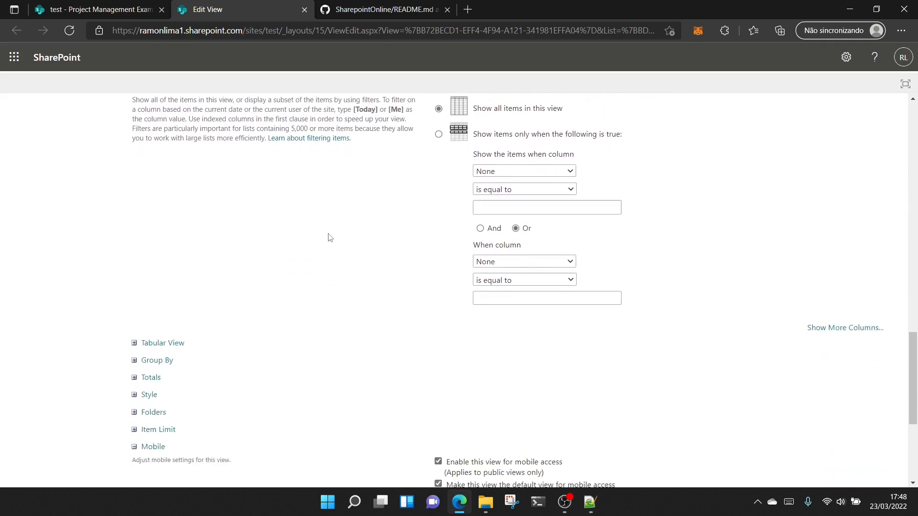
{"action": "left_click", "coordinate": [134, 157]}
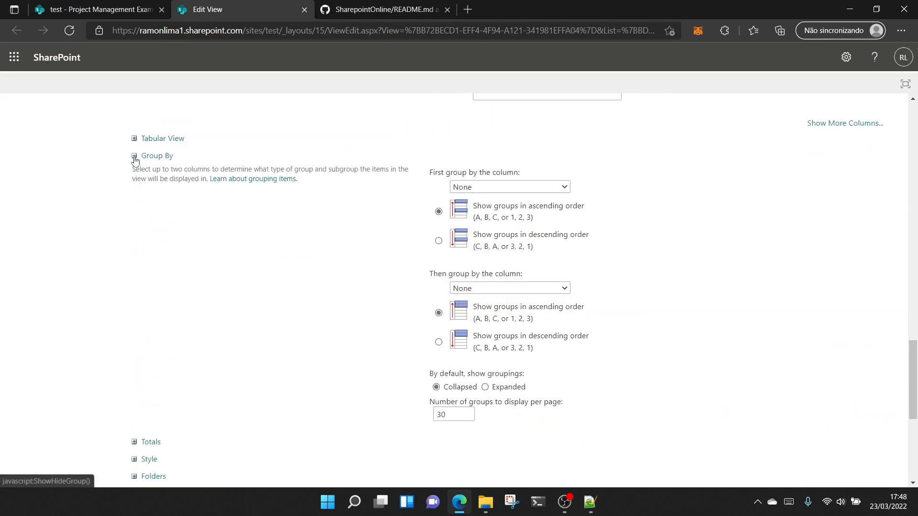
{"action": "left_click", "coordinate": [543, 190]}
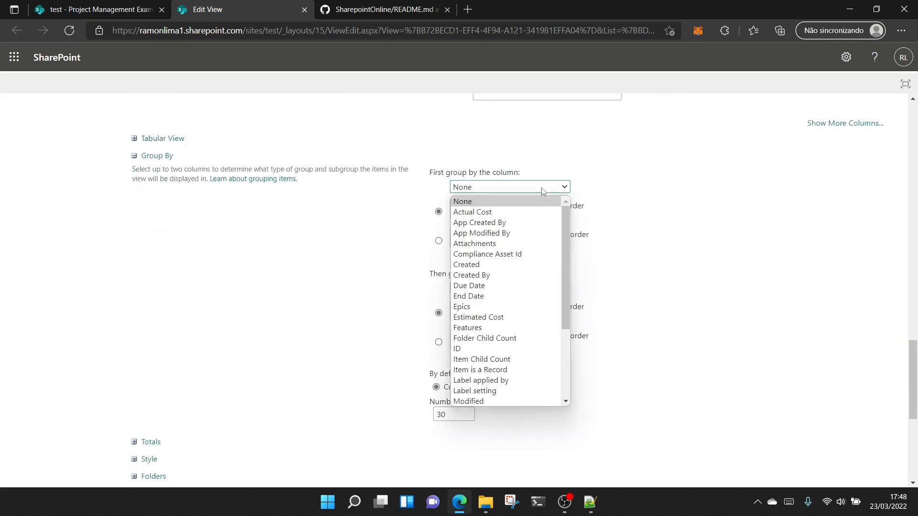
{"action": "left_click", "coordinate": [505, 306]}
{"action": "left_click", "coordinate": [505, 288]}
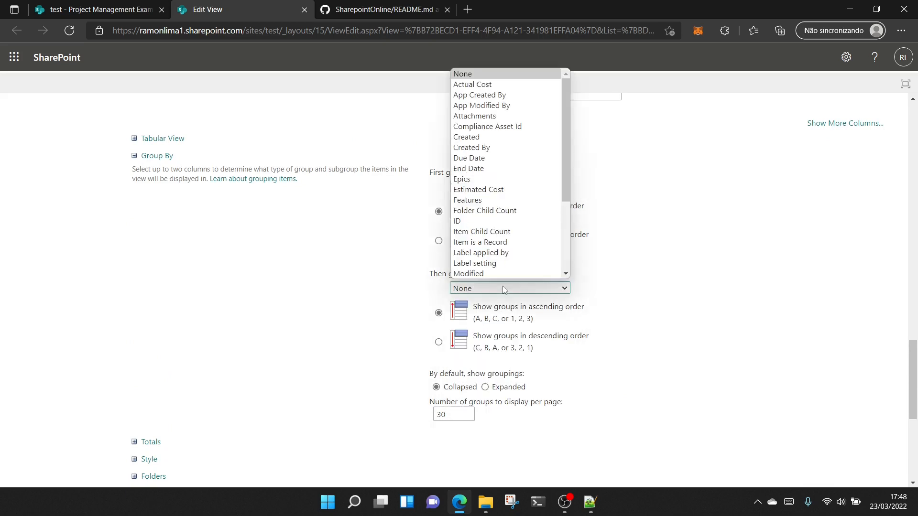
{"action": "left_click", "coordinate": [499, 200]}
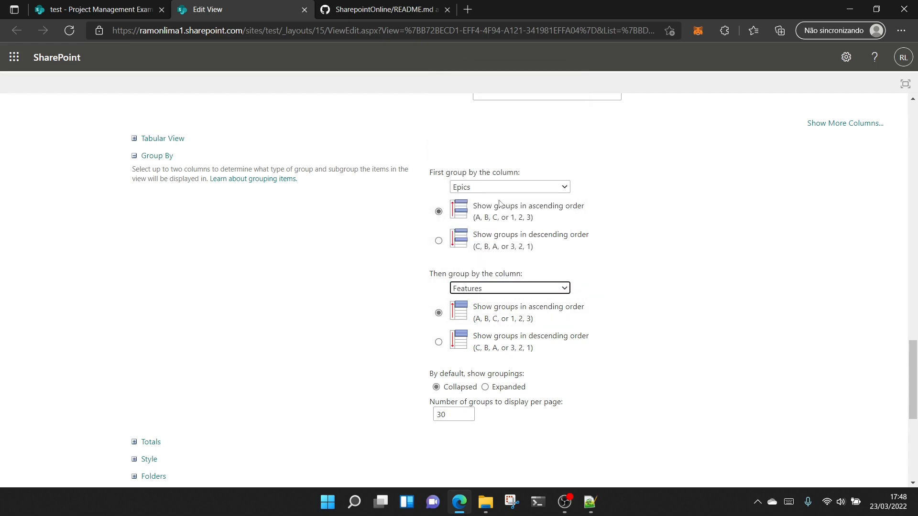
{"action": "left_click", "coordinate": [400, 289]}
Step: Show the groupings expanded by default and save the All Items view
{"action": "left_click", "coordinate": [485, 388]}
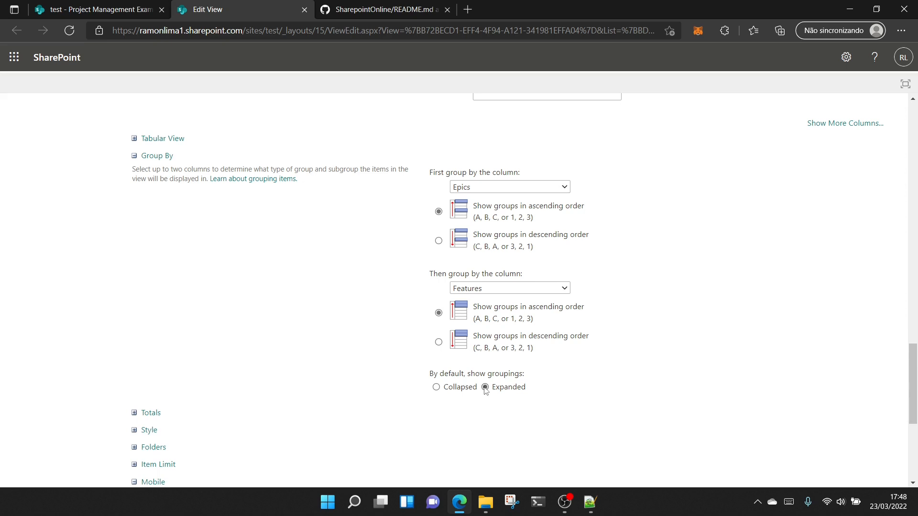
{"action": "left_click", "coordinate": [436, 387]}
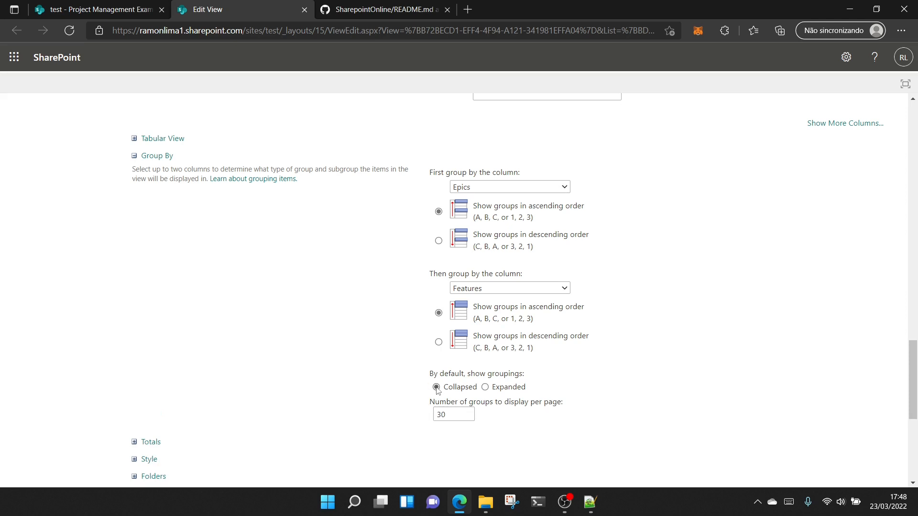
{"action": "left_click", "coordinate": [485, 388]}
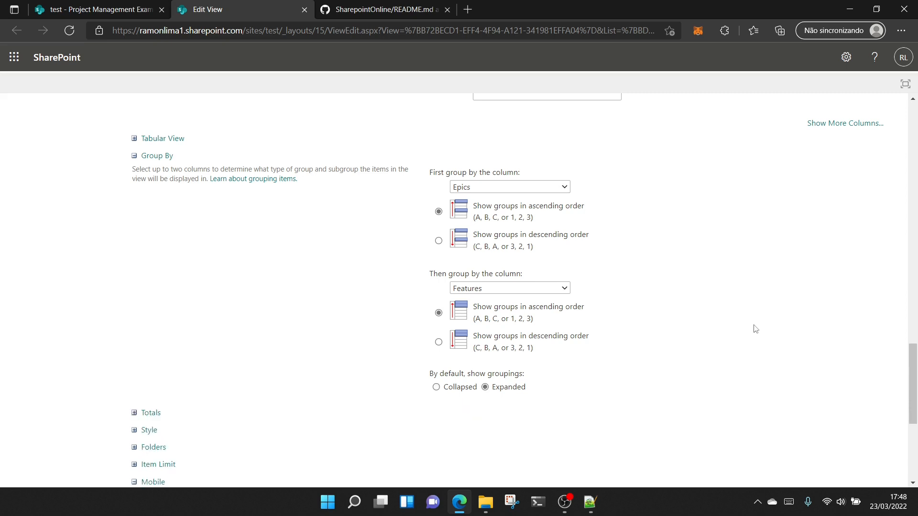
{"action": "scroll", "coordinate": [753, 329], "scroll_direction": "down", "scroll_amount": 5}
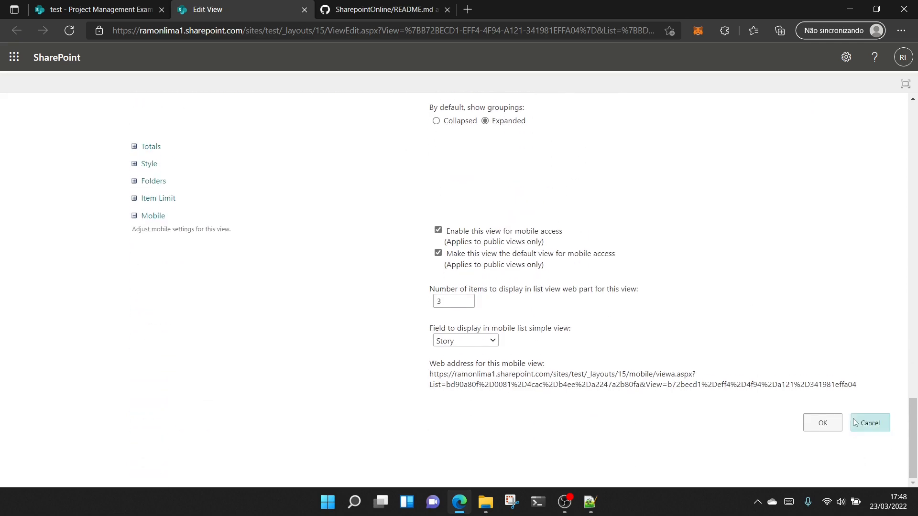
{"action": "left_click", "coordinate": [821, 424]}
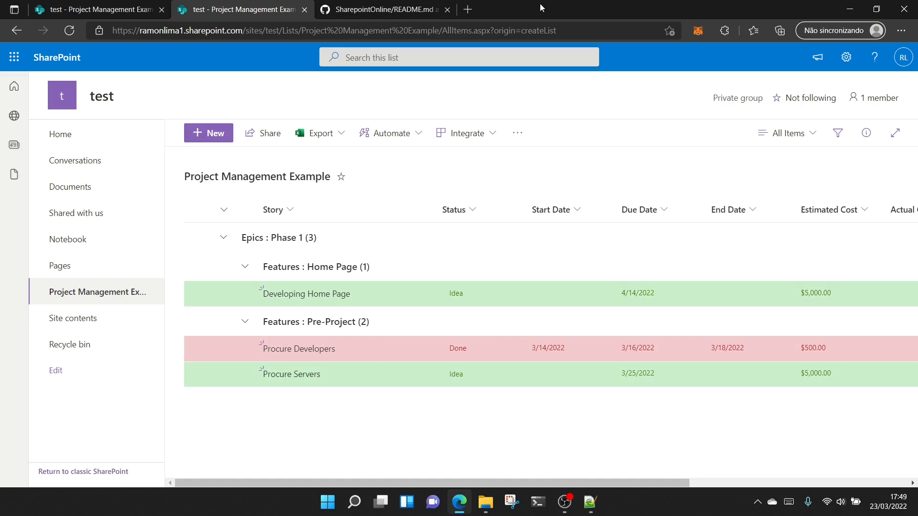
Step: Create a public board view named "Kanban" organized by the Status column
{"action": "left_click", "coordinate": [813, 136]}
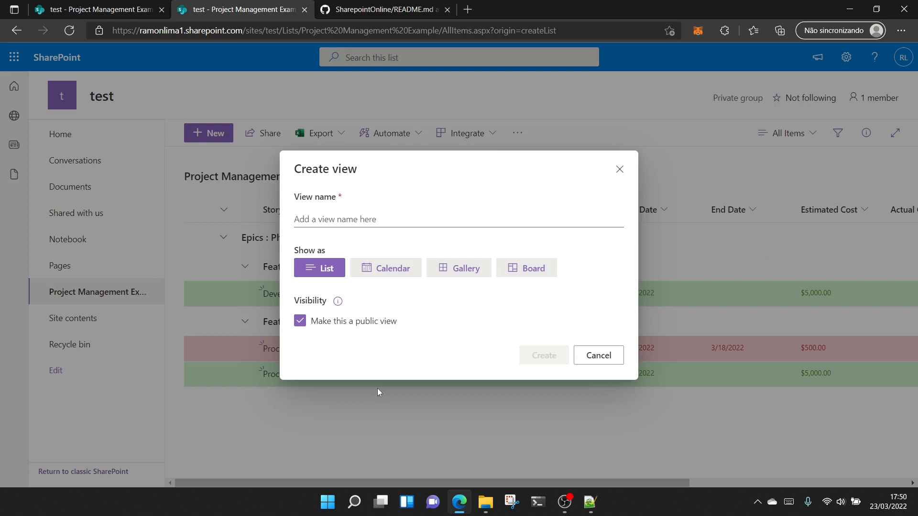
{"action": "left_click", "coordinate": [520, 269]}
{"action": "left_click", "coordinate": [337, 191]}
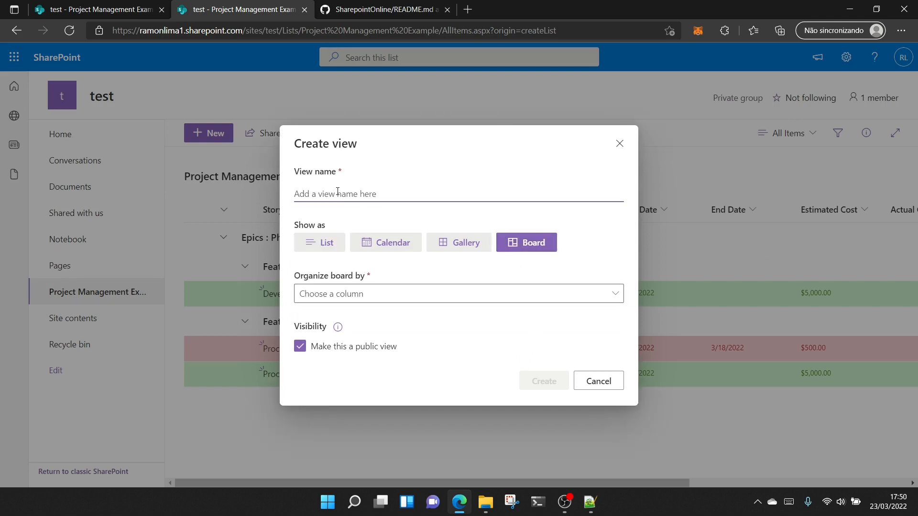
{"action": "type", "text": "Kanban"}
{"action": "left_click", "coordinate": [392, 293]}
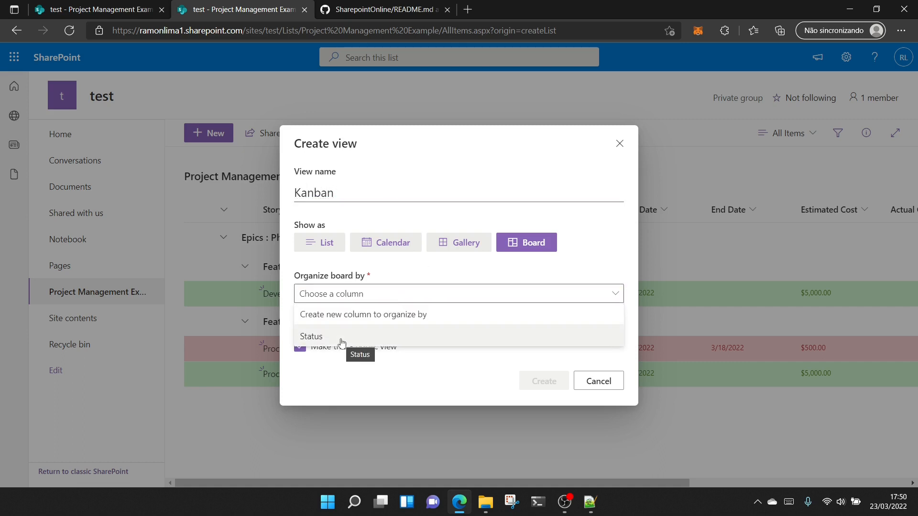
{"action": "left_click", "coordinate": [448, 337]}
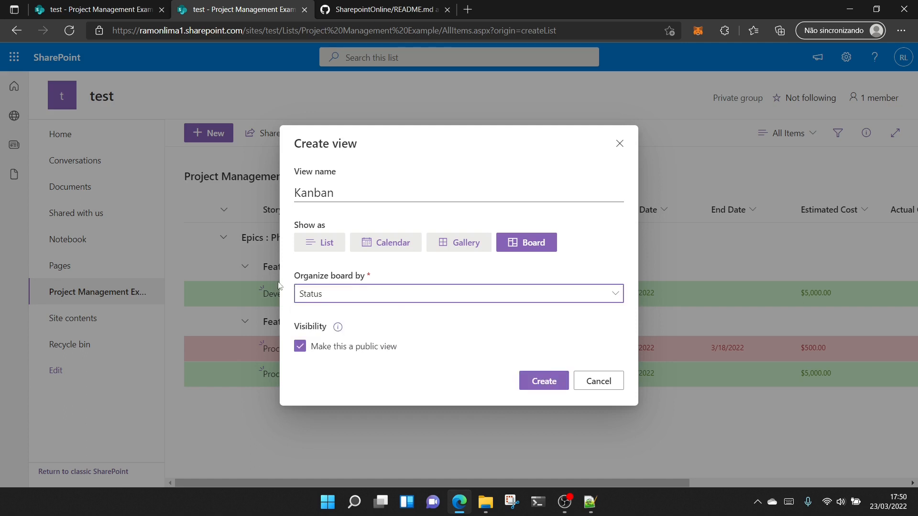
{"action": "left_click", "coordinate": [547, 378]}
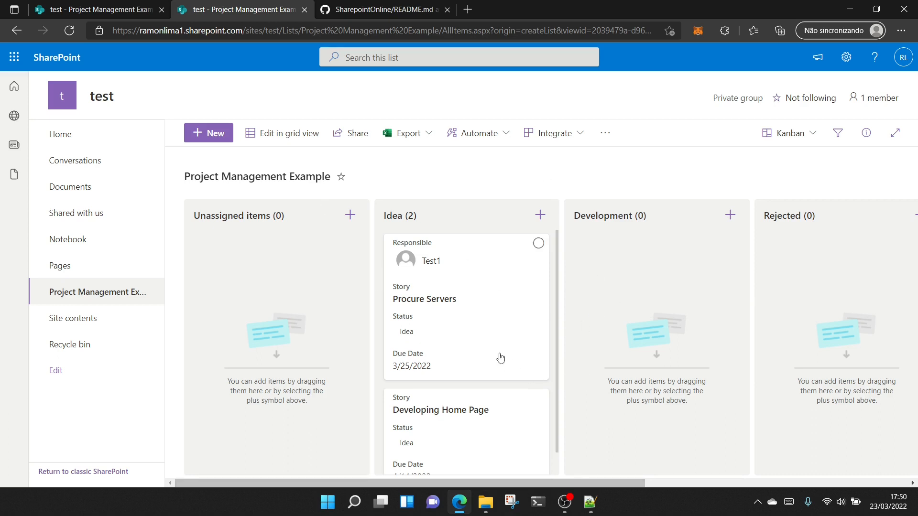
Step: Review the cards in the Idea bucket and move the Developing Home Page card to the Development bucket
{"action": "scroll", "coordinate": [478, 355], "scroll_direction": "down", "scroll_amount": 1}
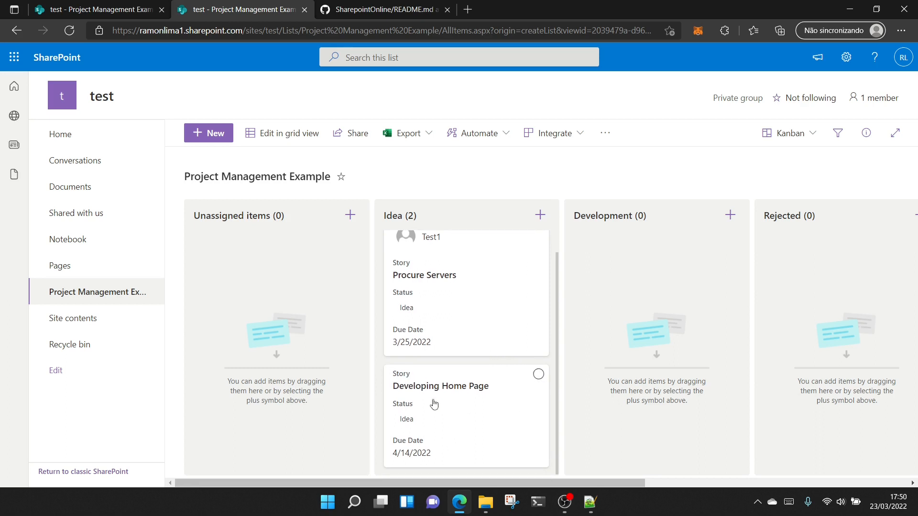
{"action": "scroll", "coordinate": [452, 395], "scroll_direction": "up", "scroll_amount": 1}
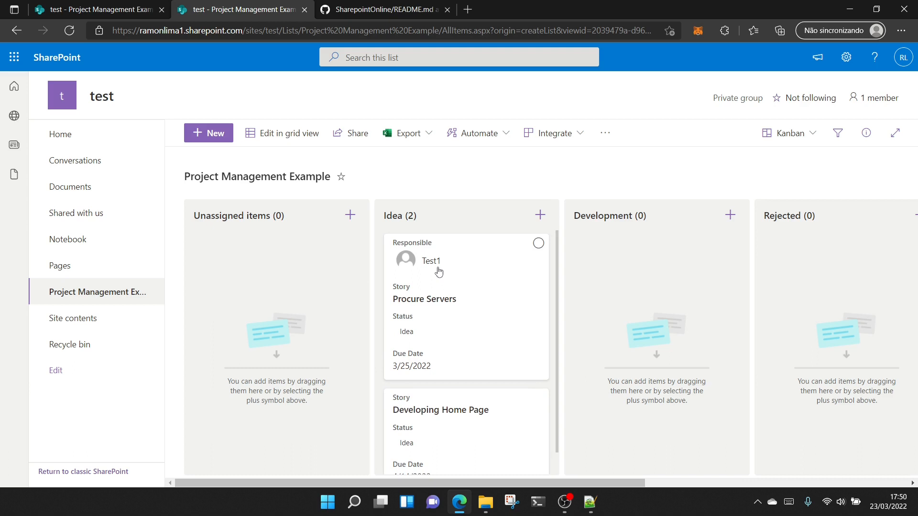
{"action": "scroll", "coordinate": [438, 272], "scroll_direction": "down", "scroll_amount": 1}
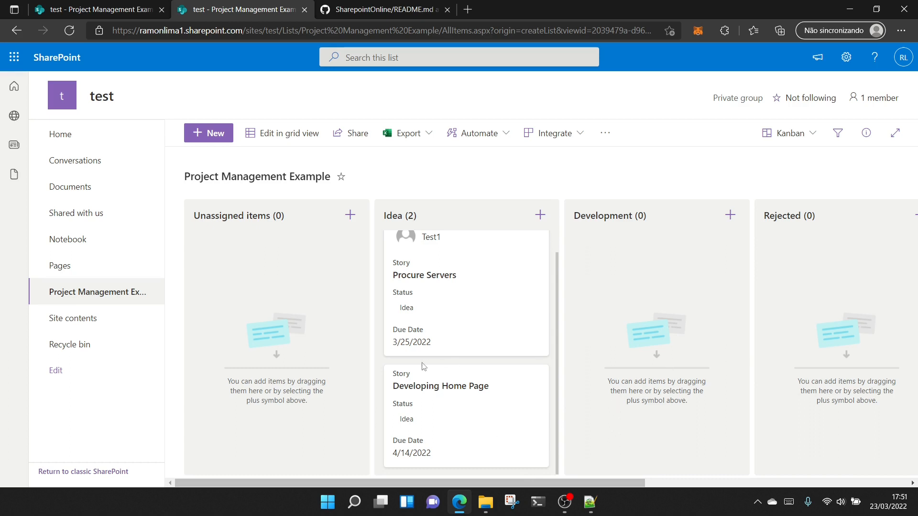
{"action": "scroll", "coordinate": [447, 380], "scroll_direction": "up", "scroll_amount": 1}
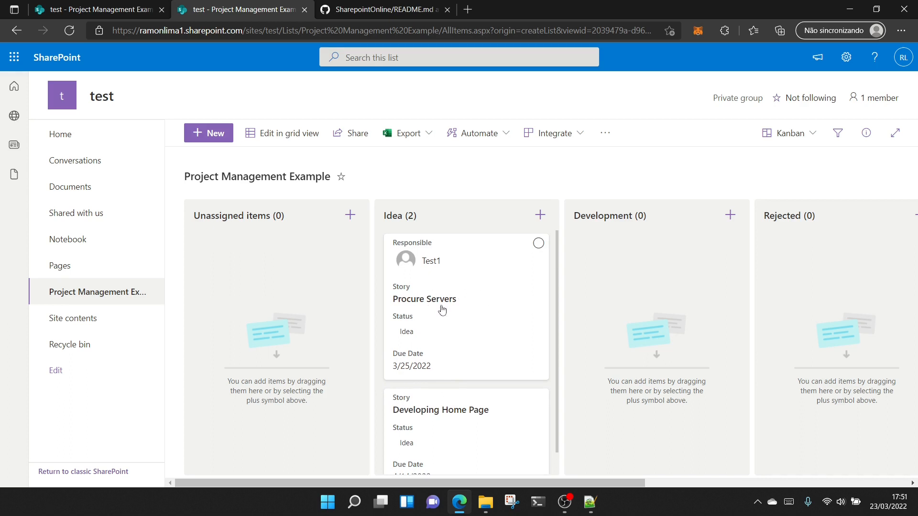
{"action": "scroll", "coordinate": [442, 311], "scroll_direction": "down", "scroll_amount": 1}
{"action": "scroll", "coordinate": [459, 323], "scroll_direction": "up", "scroll_amount": 1}
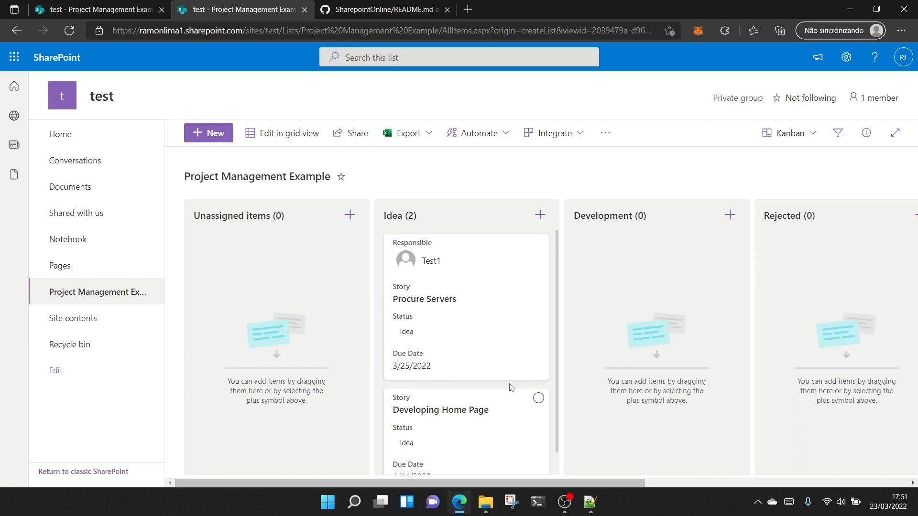
{"action": "left_click_drag", "start_coordinate": [526, 427], "coordinate": [644, 278]}
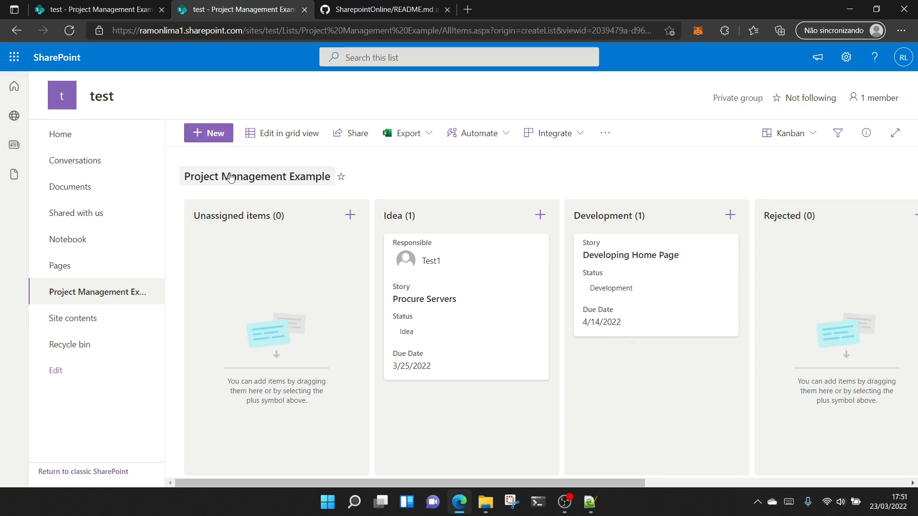
Step: Switch to the All Items view to check the Developing Home Page item's status, and return to the Kanban view
{"action": "left_click", "coordinate": [803, 142]}
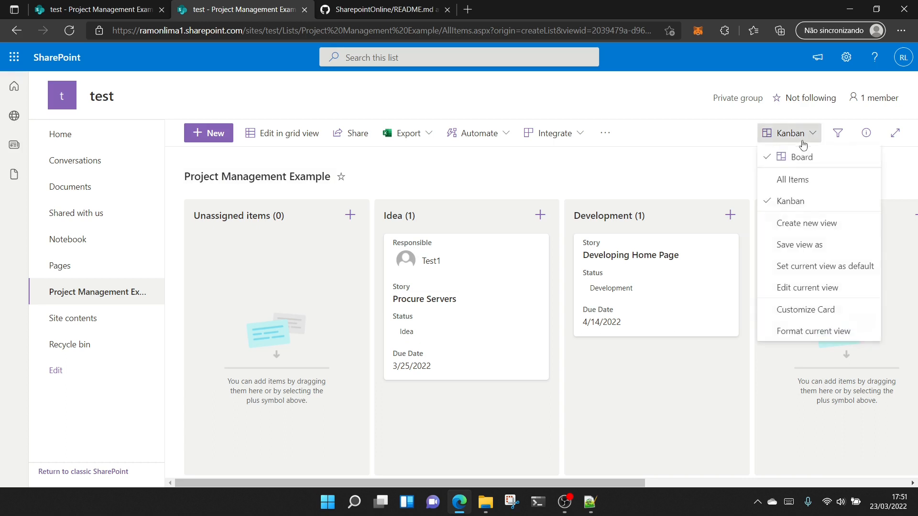
{"action": "left_click", "coordinate": [812, 183]}
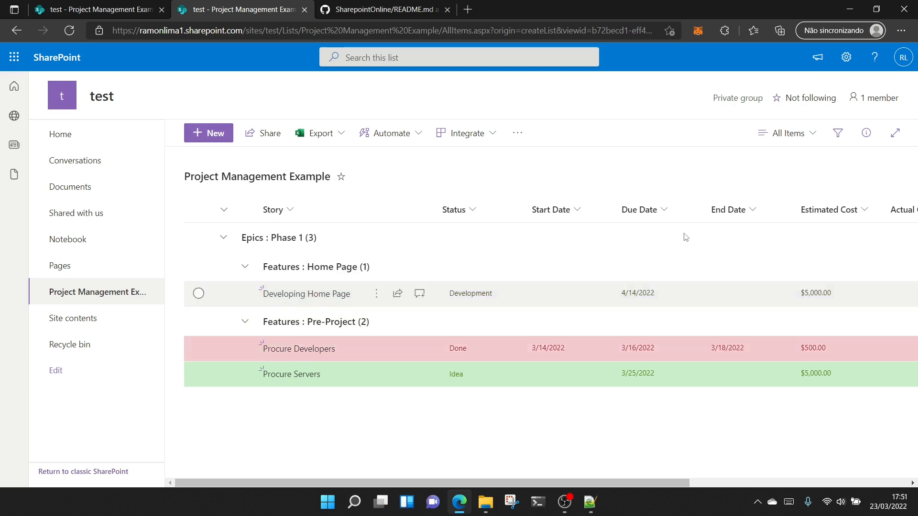
{"action": "left_click", "coordinate": [805, 134]}
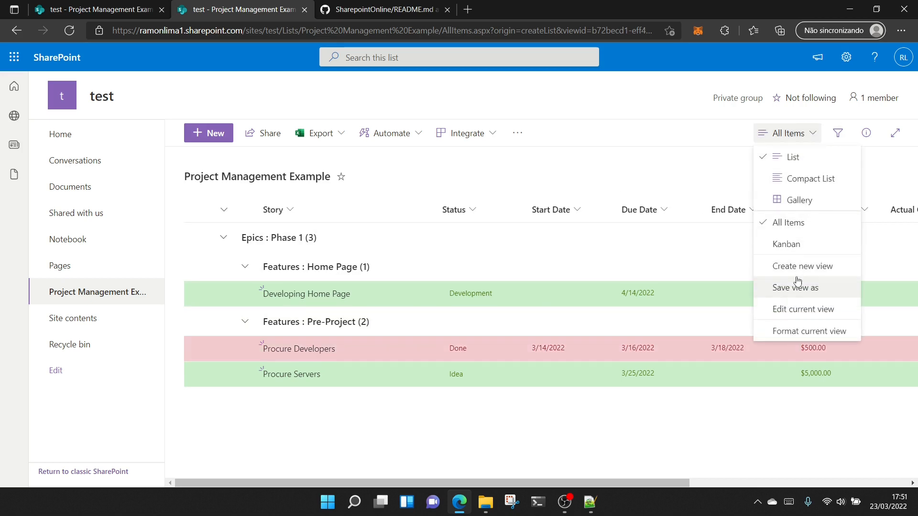
{"action": "left_click", "coordinate": [798, 248]}
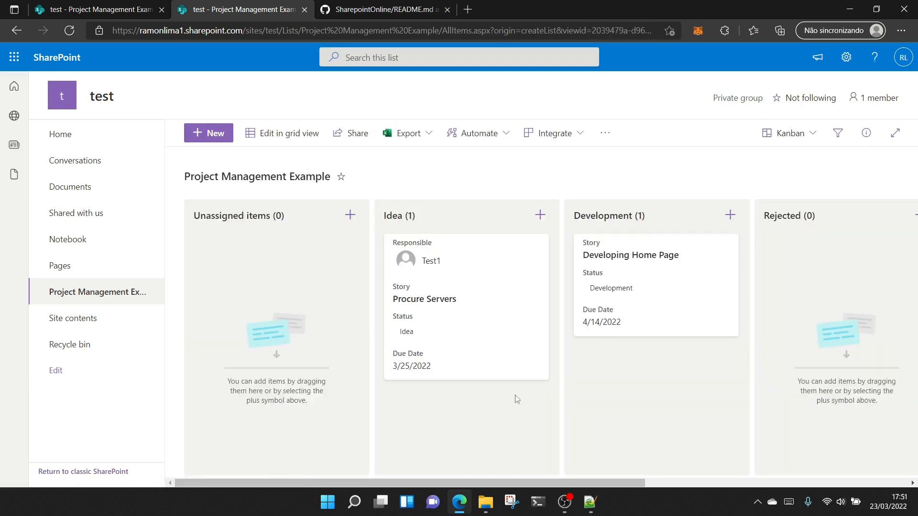
Step: Move the Procure Developers card from the Done bucket to Development and back to Done
{"action": "left_click_drag", "start_coordinate": [491, 485], "coordinate": [755, 484]}
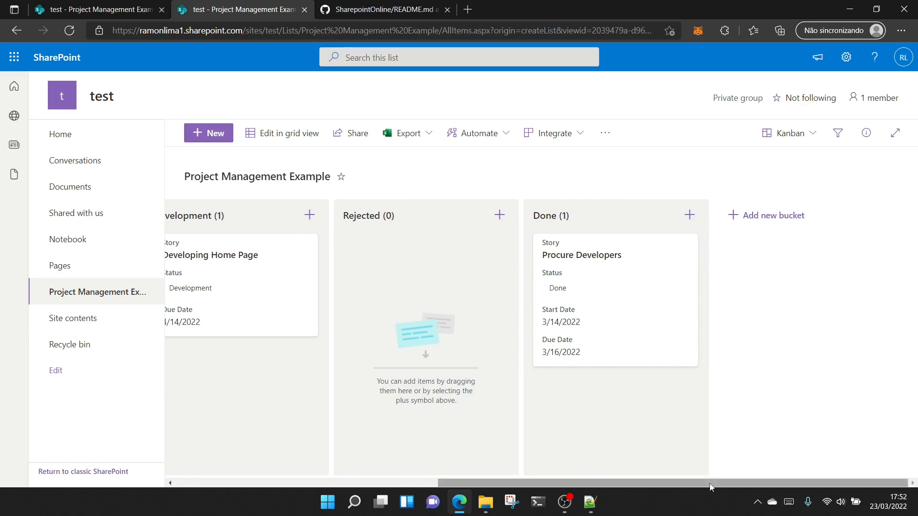
{"action": "left_click_drag", "start_coordinate": [709, 487], "coordinate": [649, 485]}
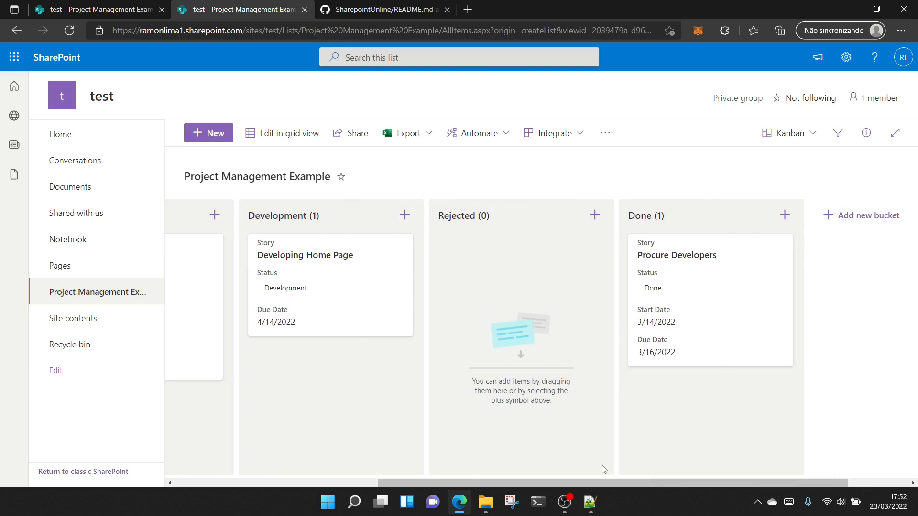
{"action": "left_click_drag", "start_coordinate": [607, 484], "coordinate": [530, 484]}
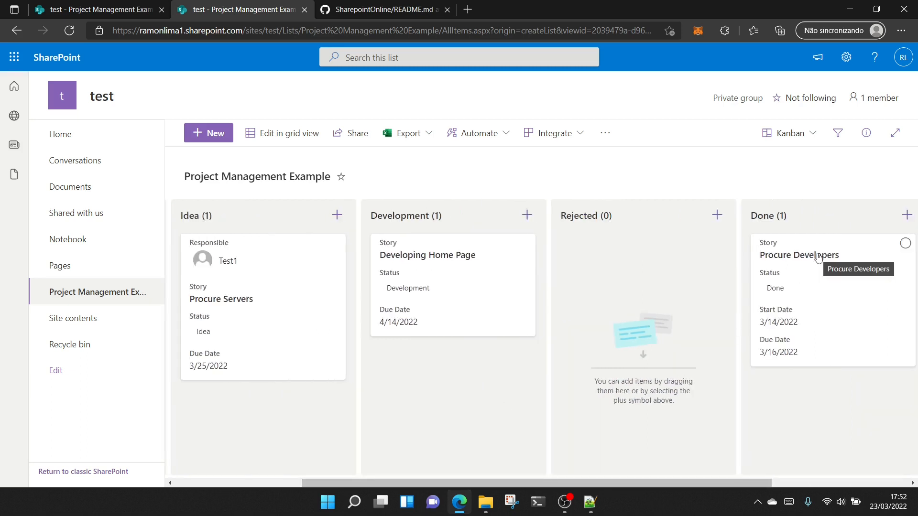
{"action": "left_click_drag", "start_coordinate": [818, 258], "coordinate": [441, 376]}
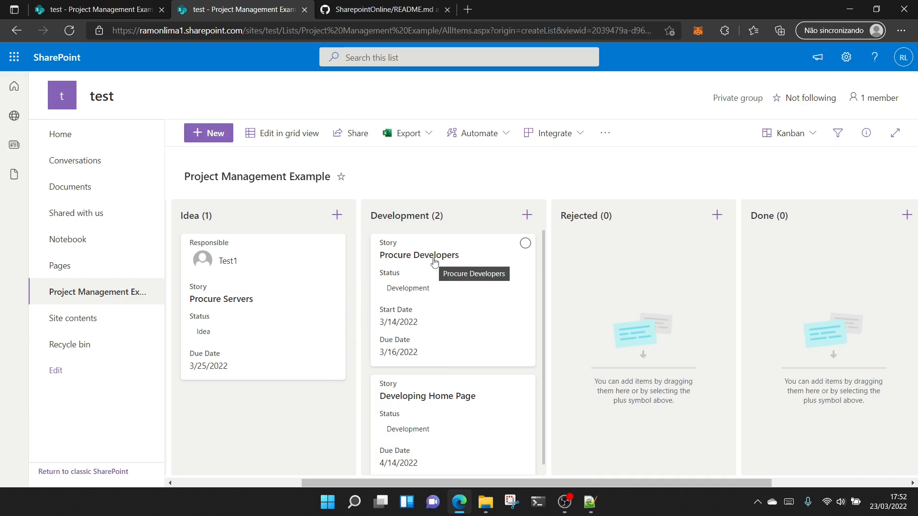
{"action": "left_click_drag", "start_coordinate": [434, 263], "coordinate": [793, 257]}
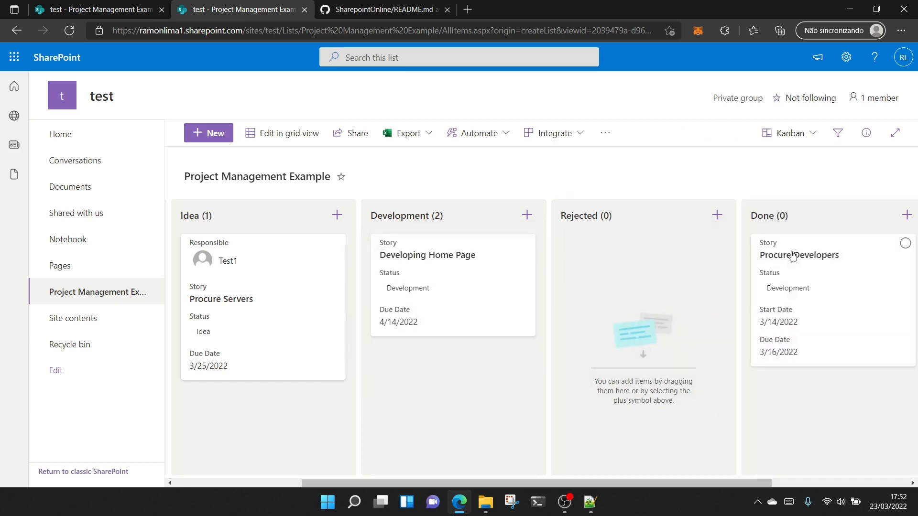
Step: Move the Procure Servers card from the Idea bucket to the Done bucket
{"action": "left_click_drag", "start_coordinate": [260, 267], "coordinate": [824, 414]}
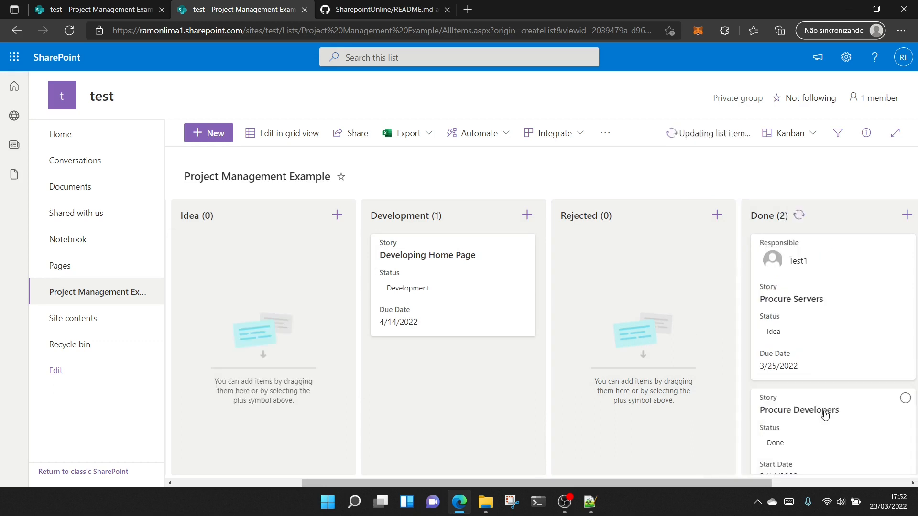